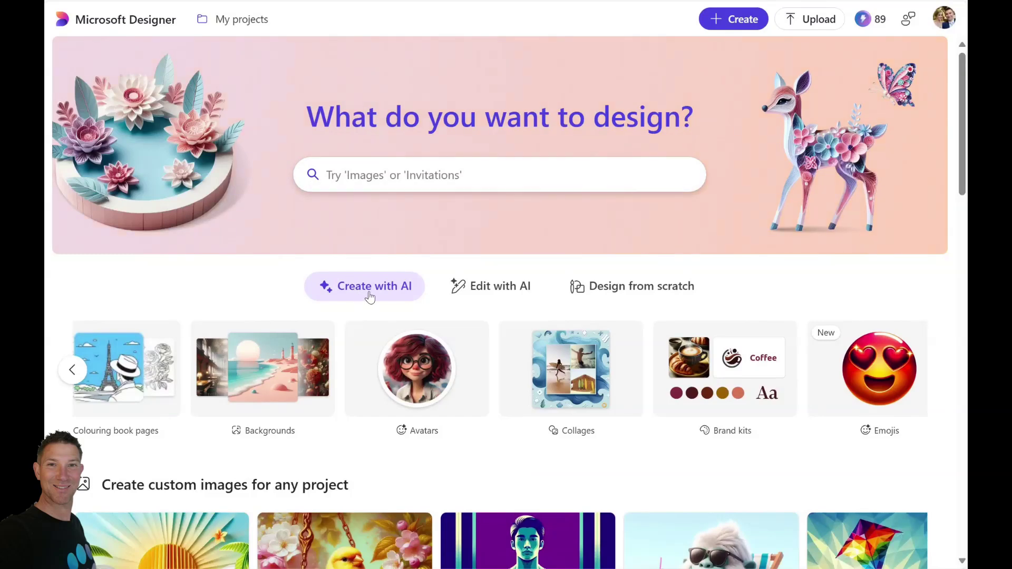
- Show the Design from scratch formats, such as Word header, Flyer and PowerPoint cover
{"action": "left_click", "coordinate": [494, 290]}
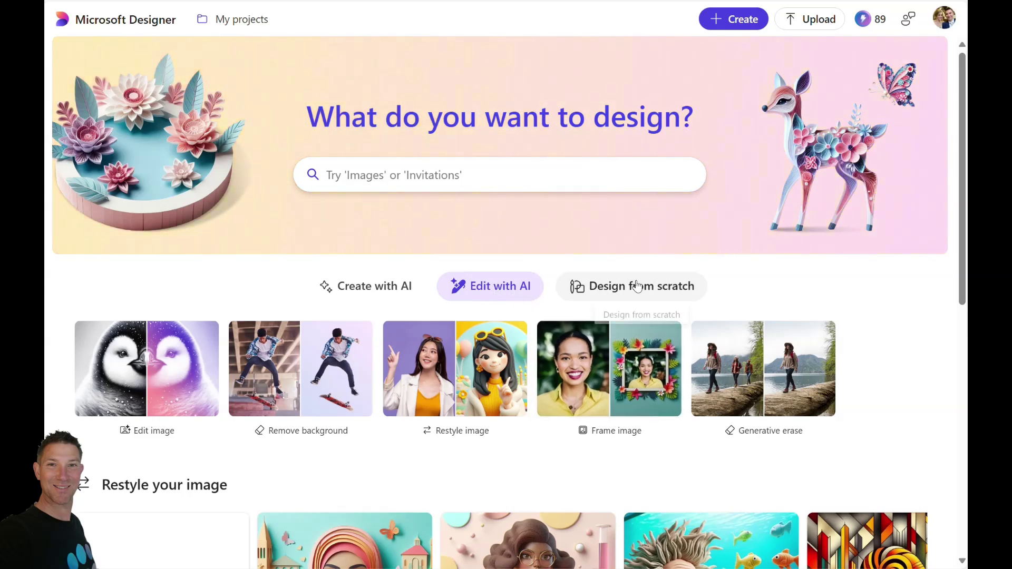
{"action": "left_click", "coordinate": [620, 291]}
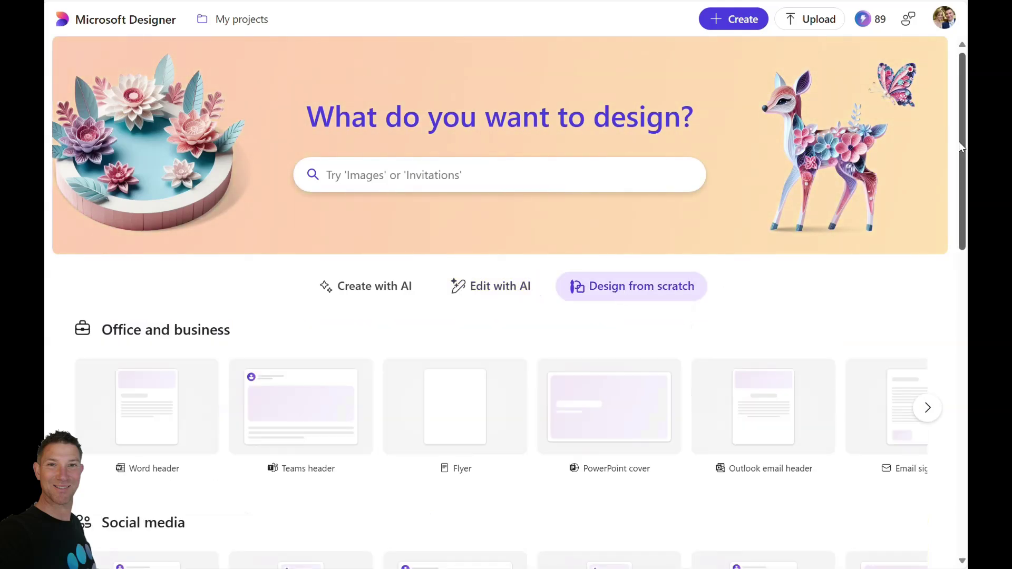
{"action": "left_click_drag", "start_coordinate": [960, 143], "coordinate": [960, 190]}
{"action": "left_click", "coordinate": [926, 285]}
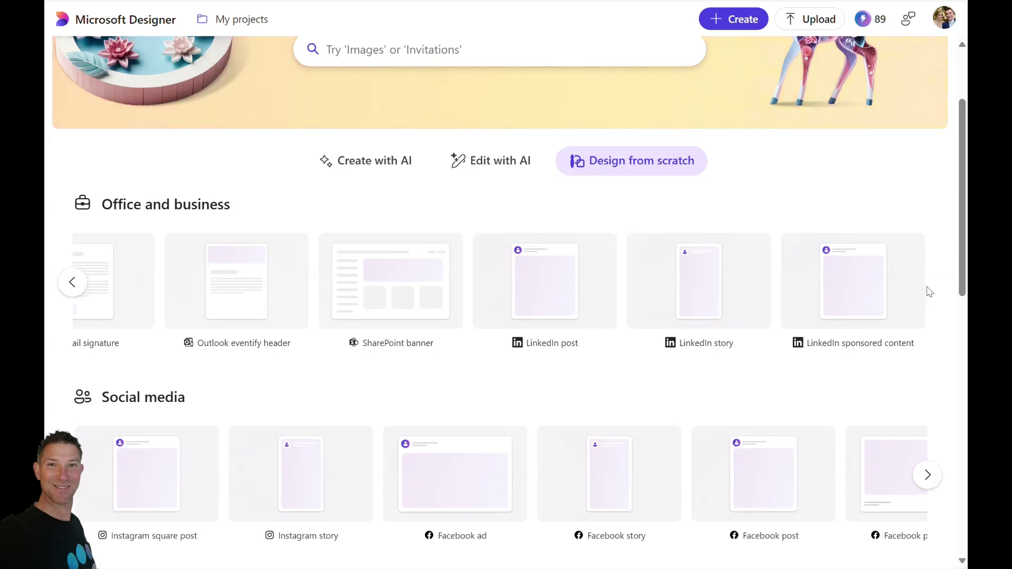
{"action": "scroll", "coordinate": [960, 211], "scroll_direction": "down", "scroll_amount": 2}
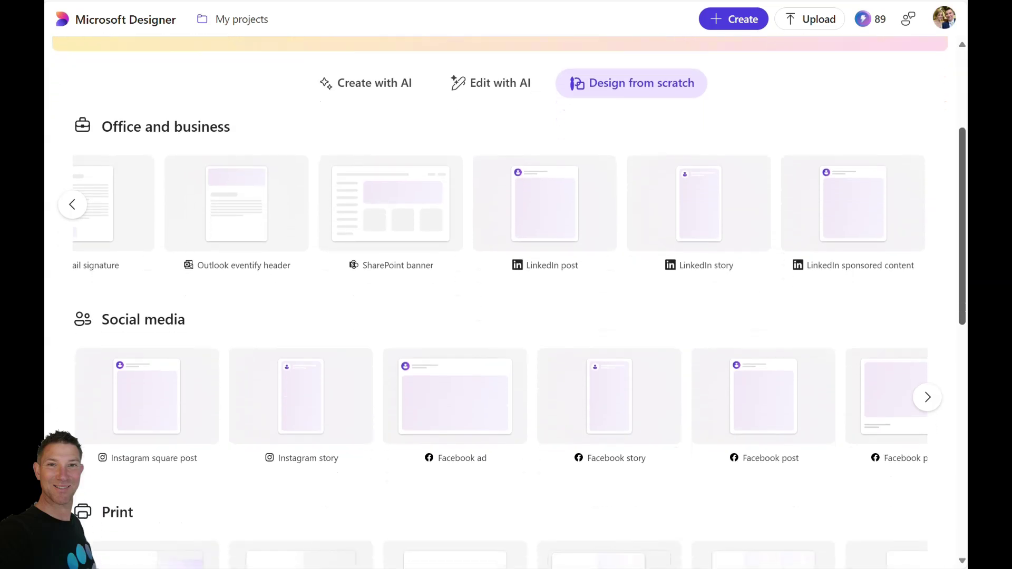
{"action": "scroll", "coordinate": [505, 301], "scroll_direction": "down", "scroll_amount": 3}
{"action": "left_click", "coordinate": [926, 266]}
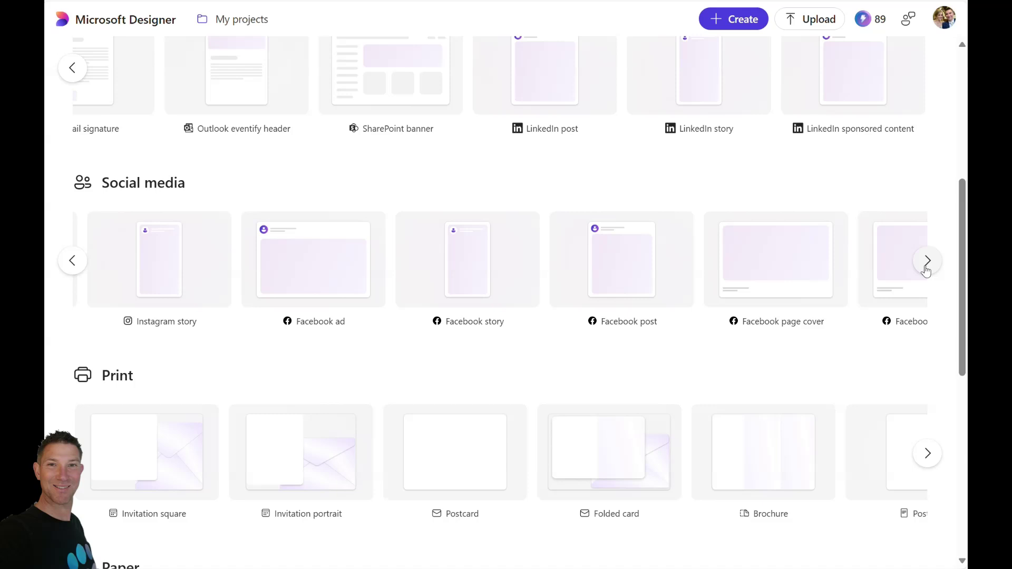
{"action": "left_click", "coordinate": [926, 261]}
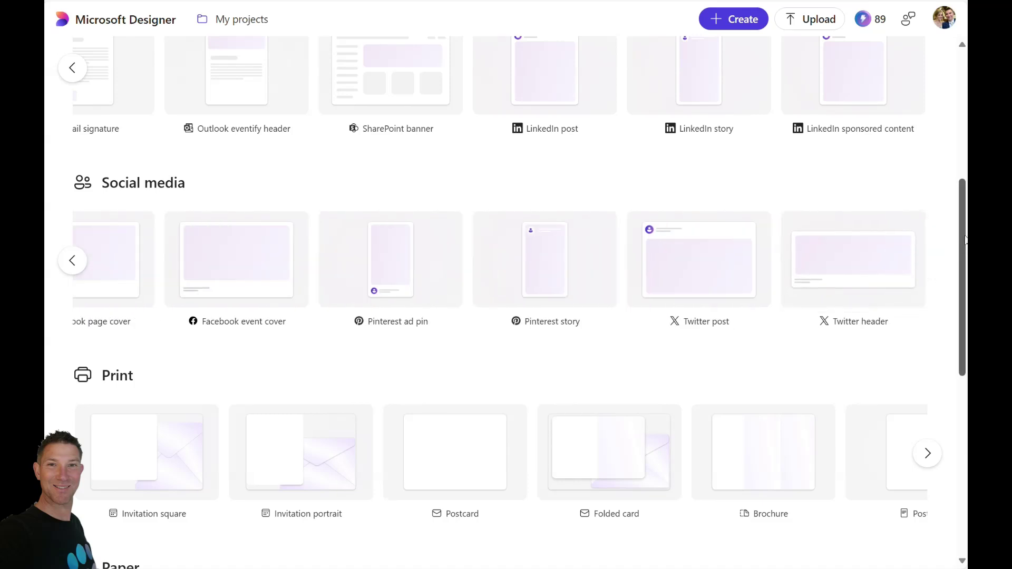
{"action": "scroll", "coordinate": [965, 239], "scroll_direction": "down", "scroll_amount": 4}
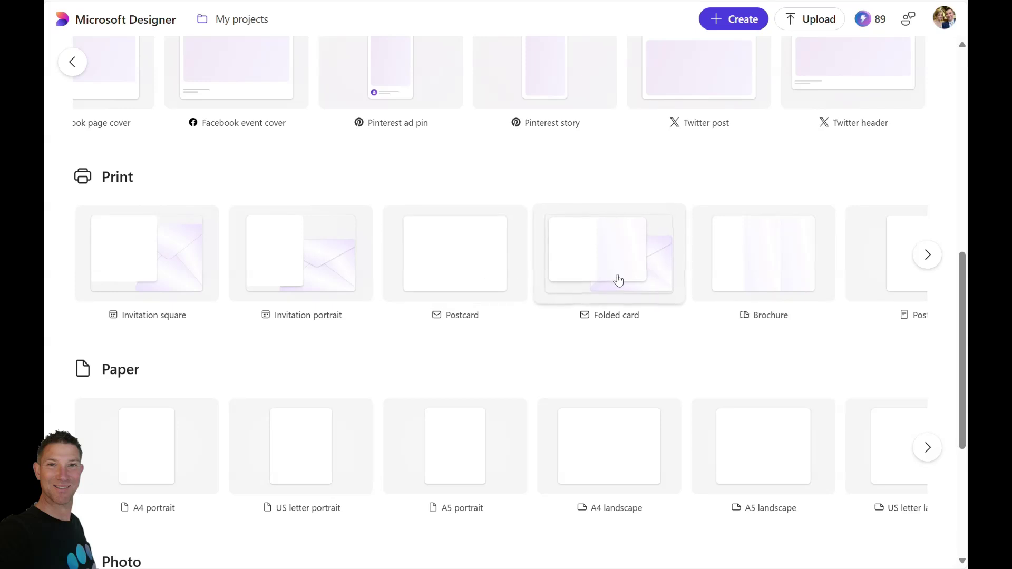
{"action": "left_click", "coordinate": [927, 255]}
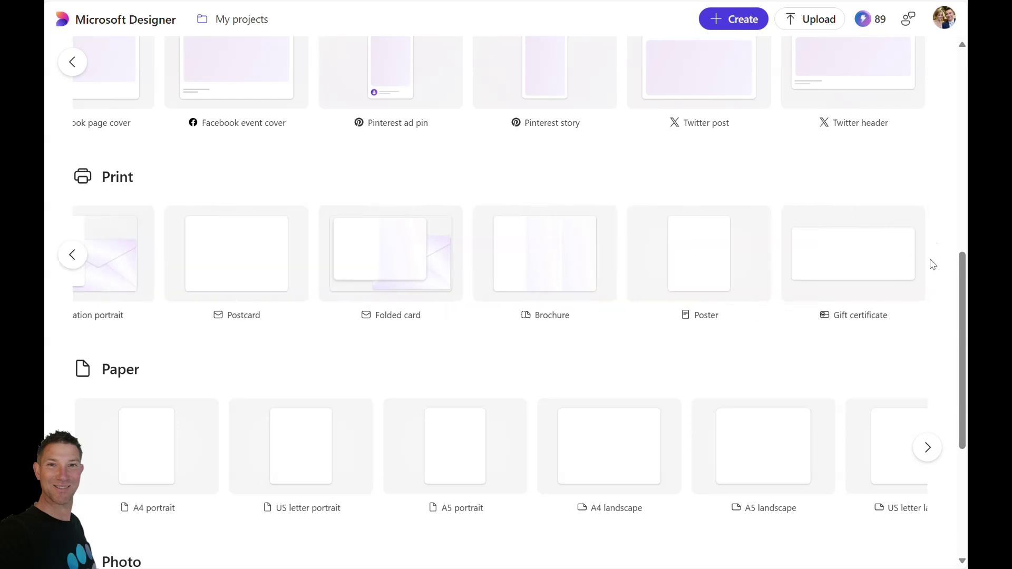
{"action": "scroll", "coordinate": [932, 263], "scroll_direction": "down", "scroll_amount": 4}
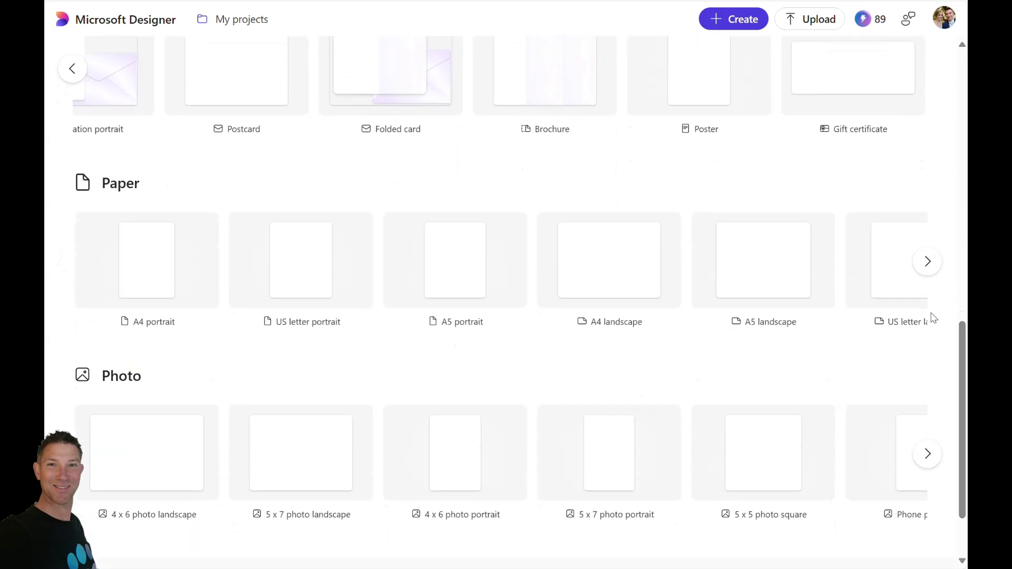
{"action": "left_click", "coordinate": [927, 262]}
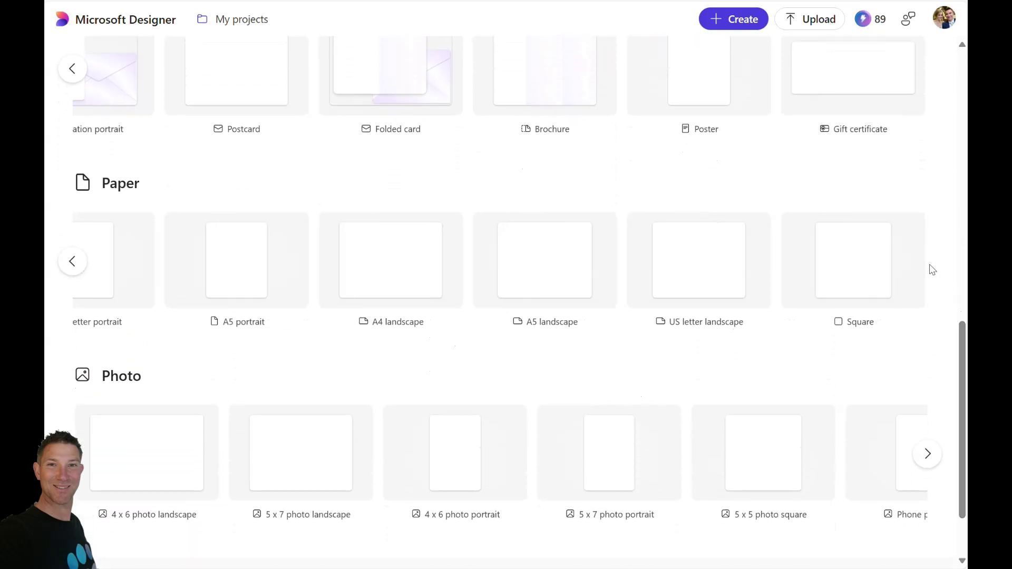
- Open a blank landscape design and browse the Templates panel up to its search box
{"action": "scroll", "coordinate": [931, 269], "scroll_direction": "up", "scroll_amount": 2}
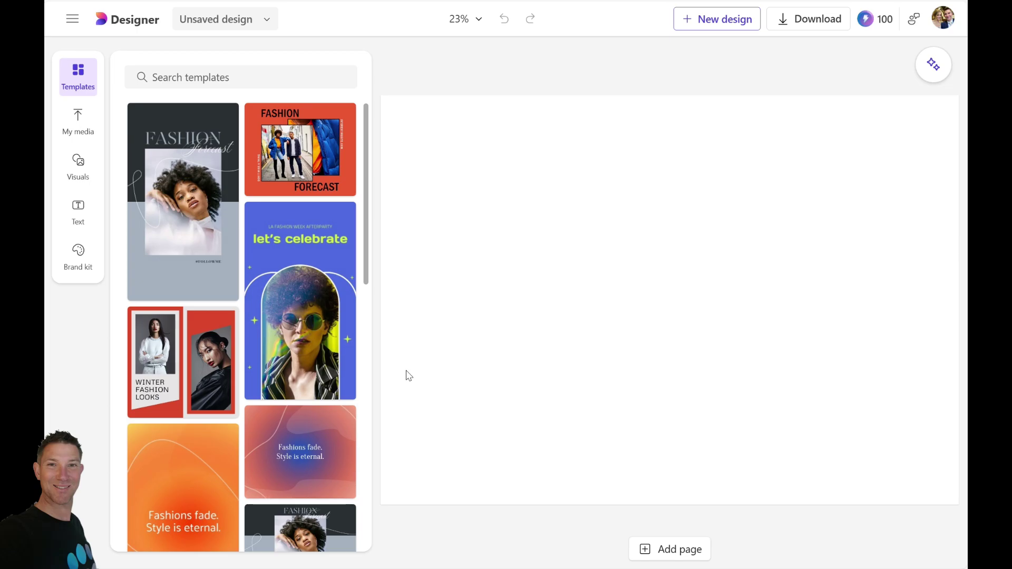
{"action": "left_click_drag", "start_coordinate": [368, 150], "coordinate": [372, 388]}
{"action": "left_click_drag", "start_coordinate": [367, 316], "coordinate": [384, 97]}
{"action": "left_click", "coordinate": [321, 77]}
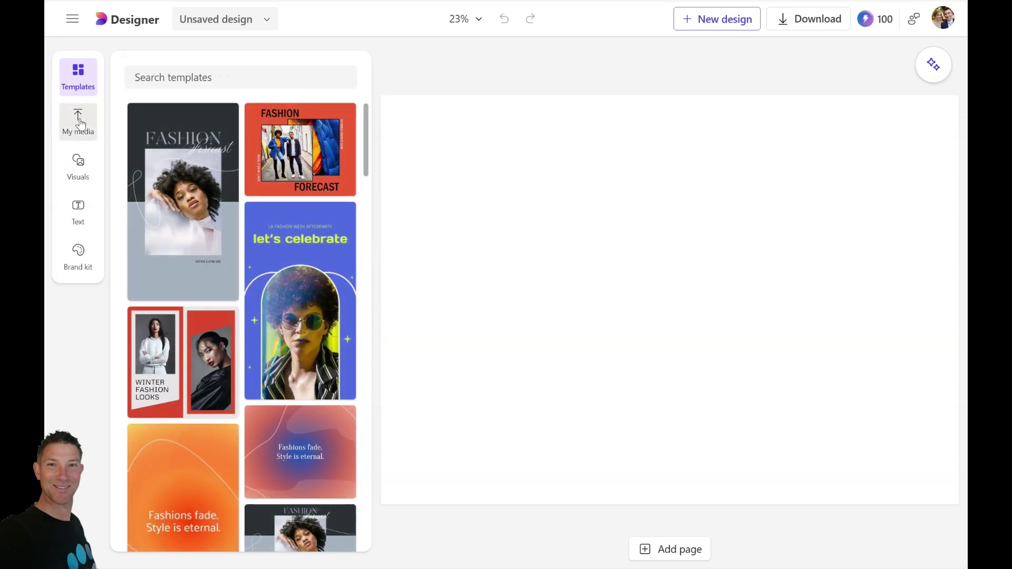
- Add the steam-train photo from My media and position it across the upper page
{"action": "left_click", "coordinate": [78, 120]}
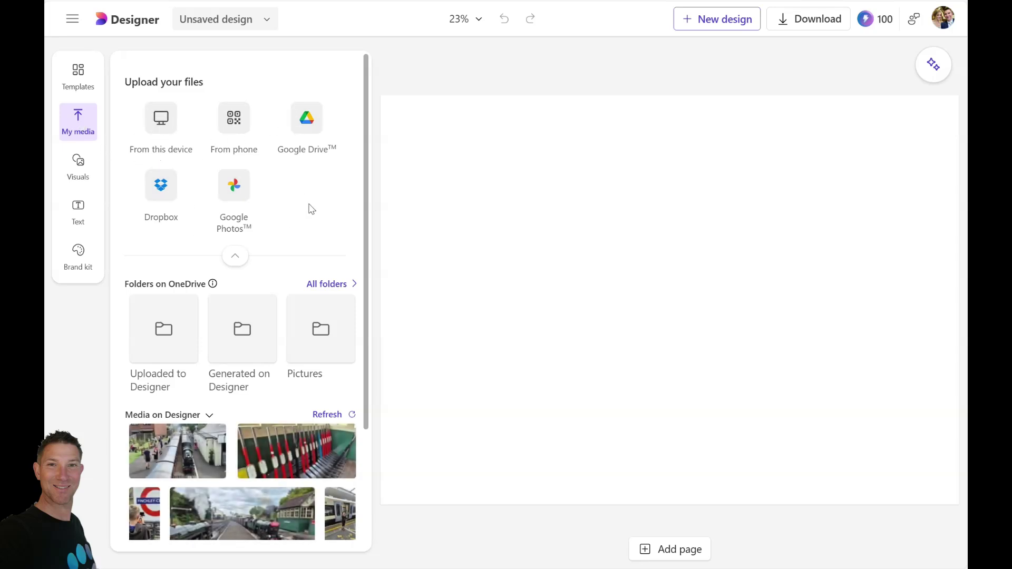
{"action": "left_click_drag", "start_coordinate": [365, 225], "coordinate": [380, 388]}
{"action": "mouse_move", "coordinate": [237, 312]}
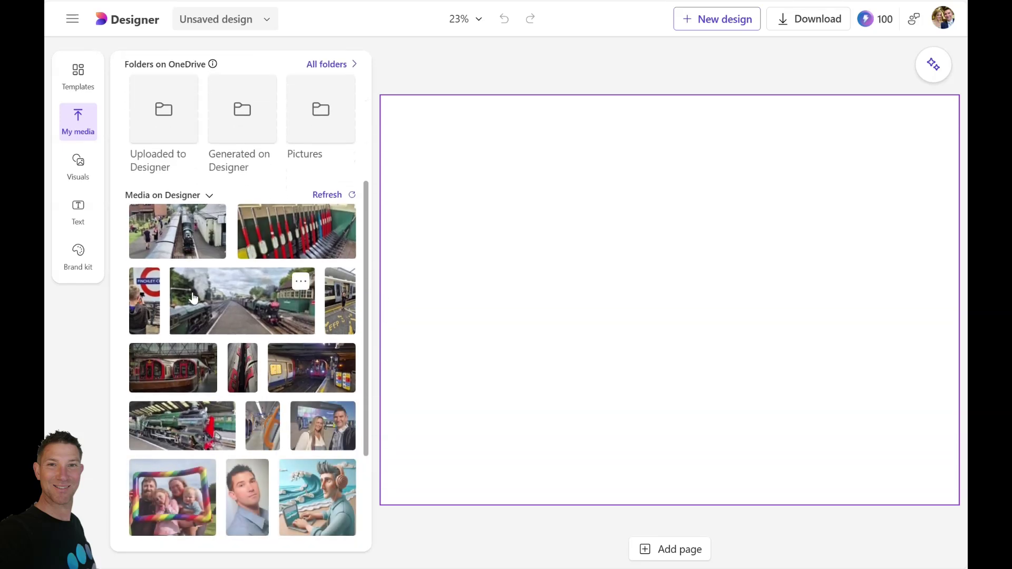
{"action": "left_click", "coordinate": [230, 307]}
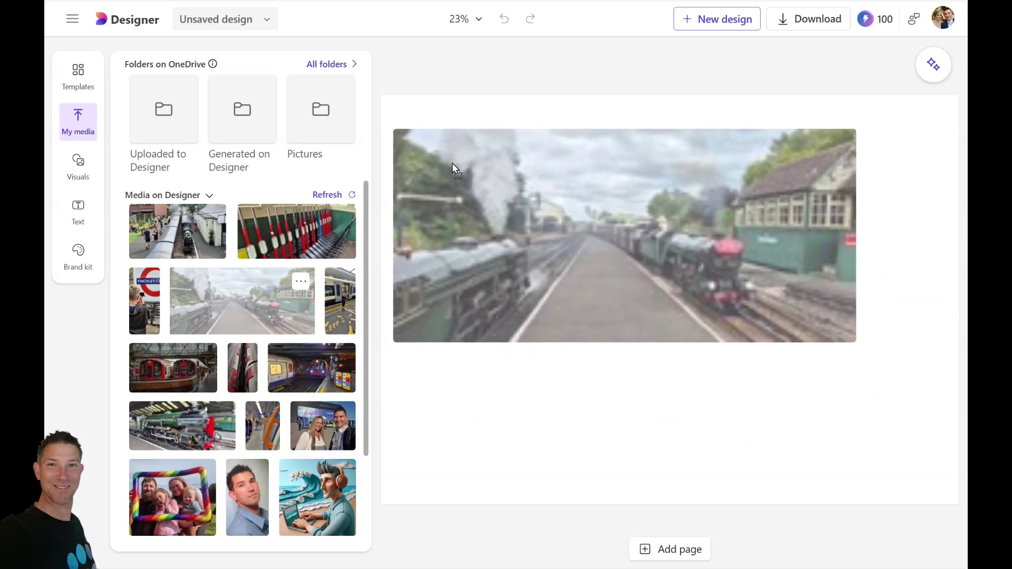
{"action": "mouse_move", "coordinate": [452, 163]}
{"action": "left_mouse_down"}
{"action": "mouse_move", "coordinate": [475, 176]}
{"action": "mouse_move", "coordinate": [479, 211]}
{"action": "mouse_move", "coordinate": [454, 178]}
{"action": "left_mouse_up"}
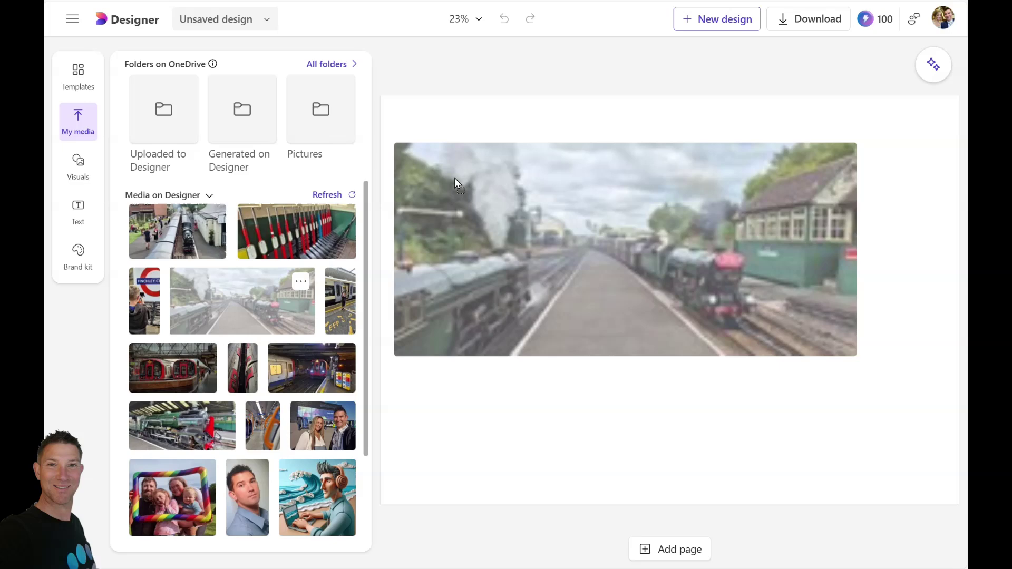
{"action": "left_click_drag", "start_coordinate": [454, 178], "coordinate": [456, 170]}
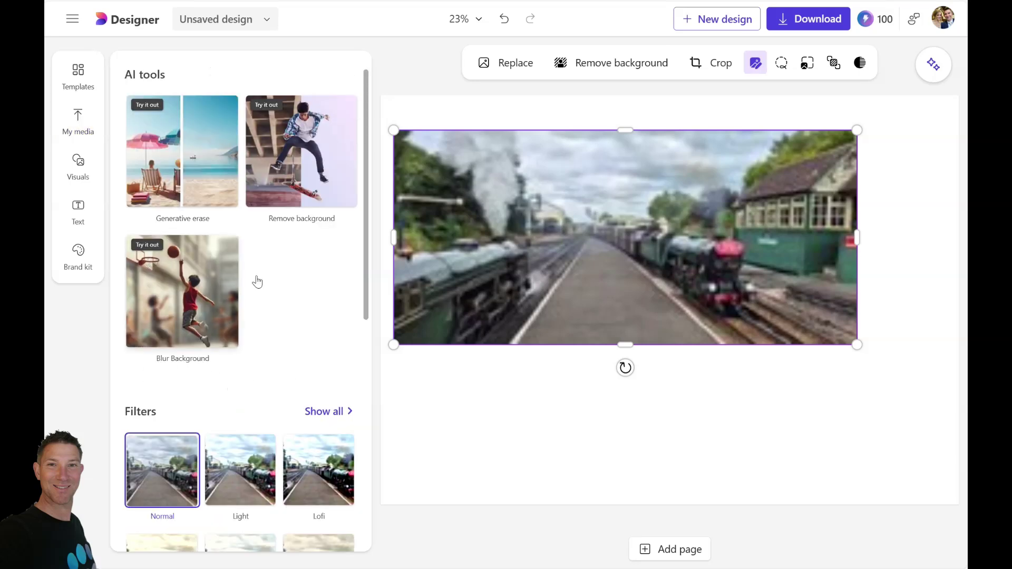
- Apply the Sunshine filter to the train photo at intensity 50
{"action": "left_click_drag", "start_coordinate": [363, 186], "coordinate": [373, 319]}
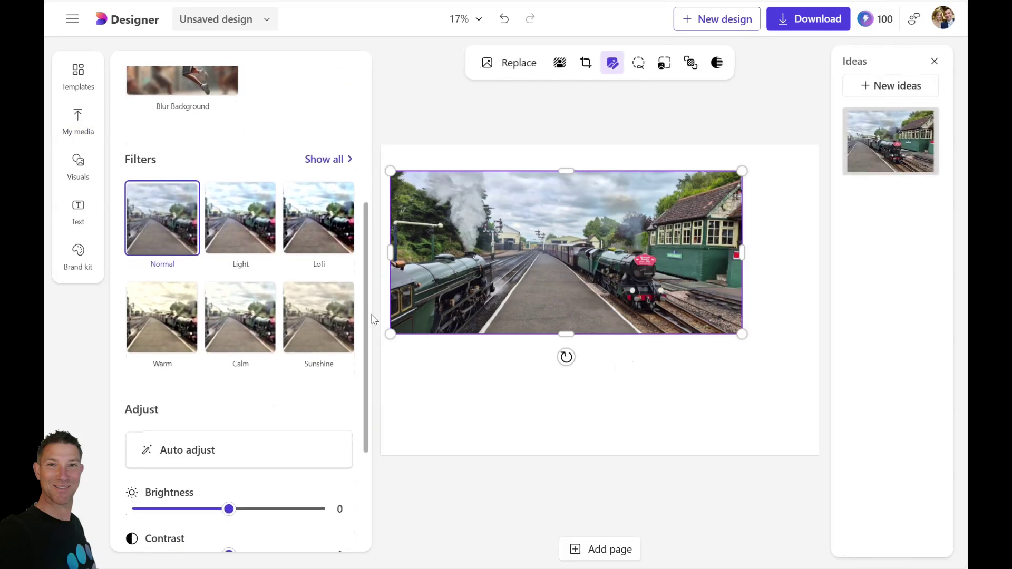
{"action": "left_click", "coordinate": [324, 331]}
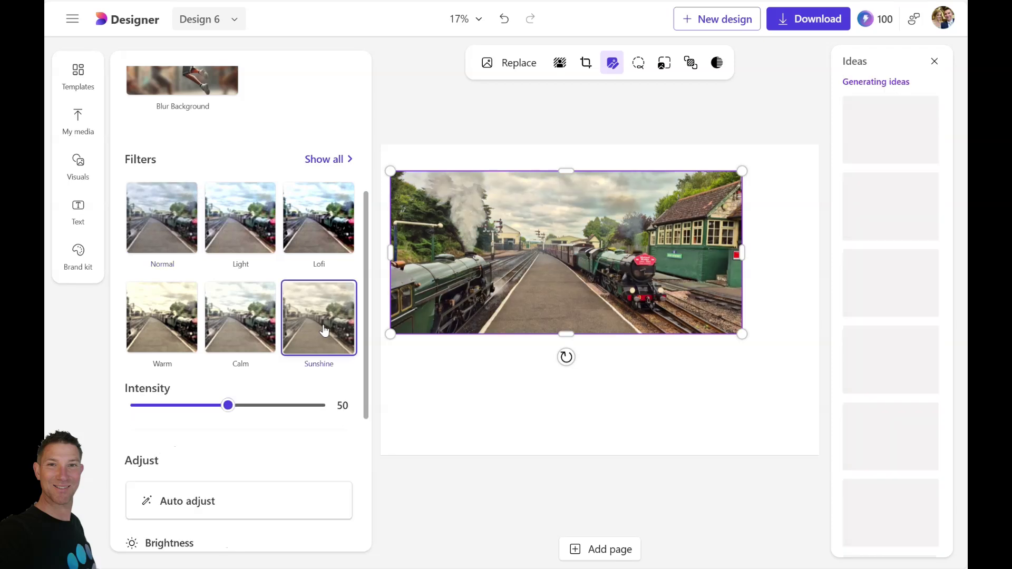
{"action": "mouse_move", "coordinate": [370, 352]}
{"action": "left_mouse_down"}
{"action": "mouse_move", "coordinate": [375, 402]}
{"action": "mouse_move", "coordinate": [386, 238]}
{"action": "left_mouse_up"}
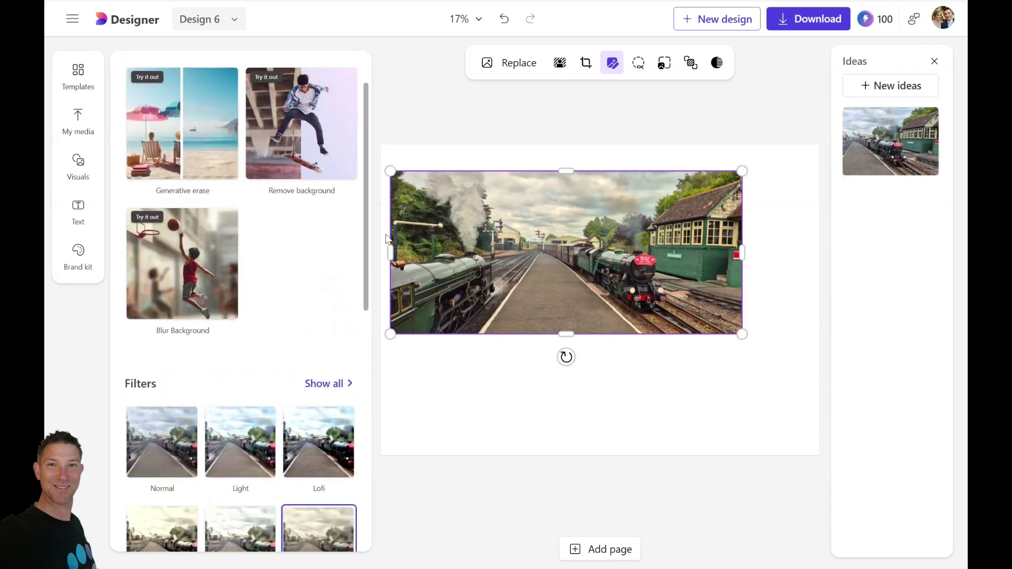
- Add the red signal-lever photo and shrink it to fit just below the train photo
{"action": "left_click", "coordinate": [78, 121]}
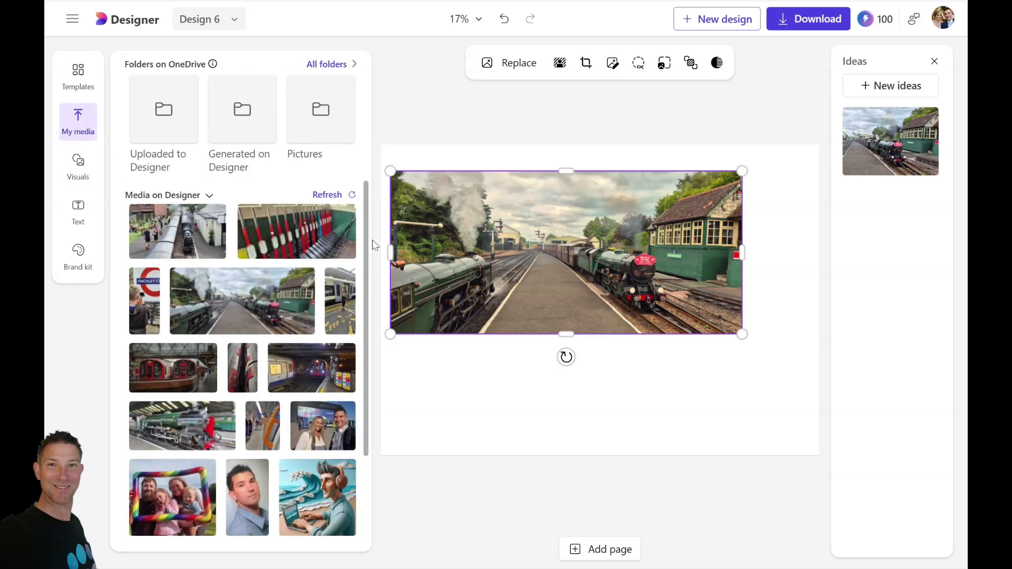
{"action": "scroll", "coordinate": [366, 237], "scroll_direction": "down", "scroll_amount": 1}
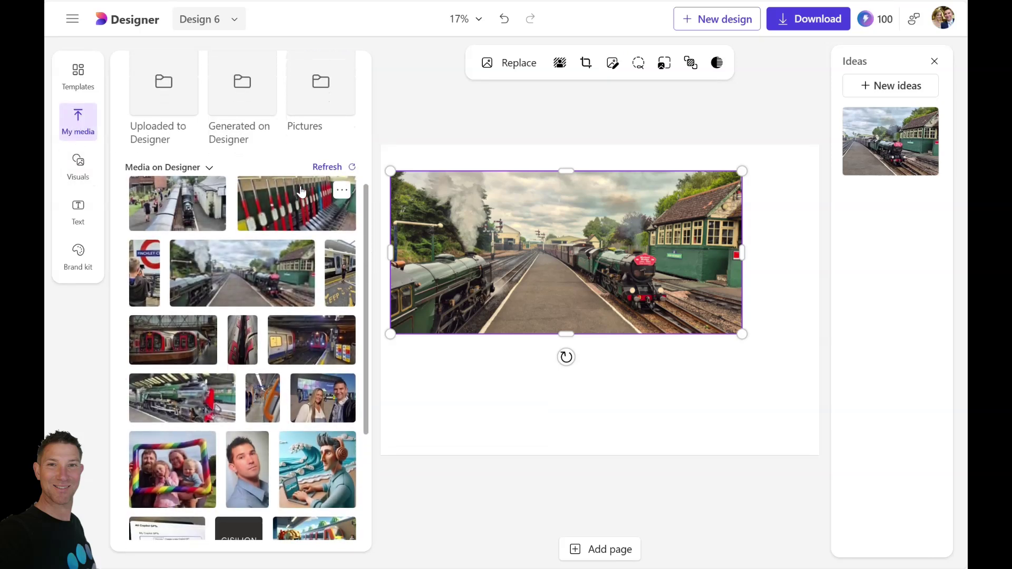
{"action": "left_click_drag", "start_coordinate": [290, 198], "coordinate": [593, 375]}
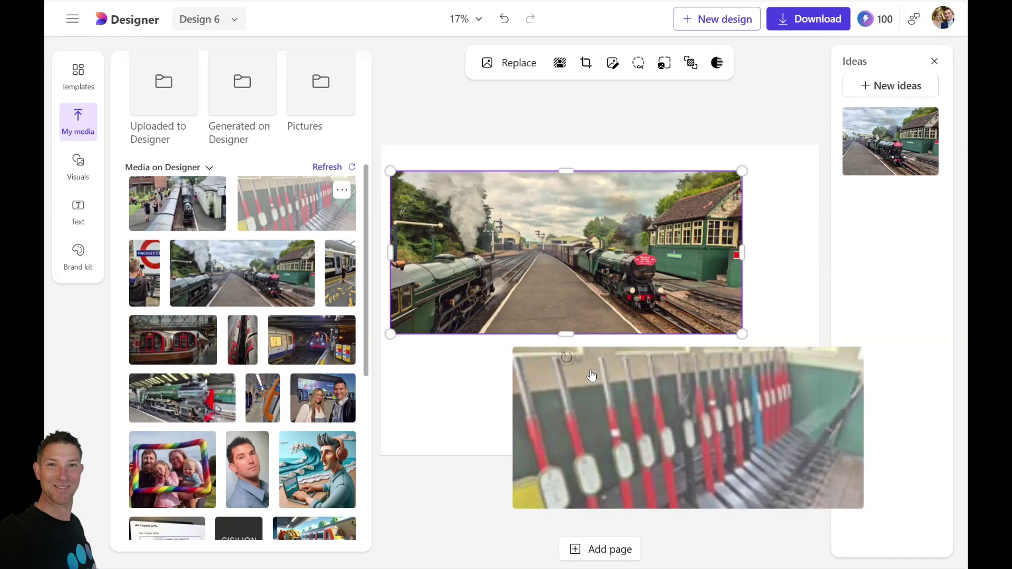
{"action": "left_click_drag", "start_coordinate": [537, 352], "coordinate": [634, 397]}
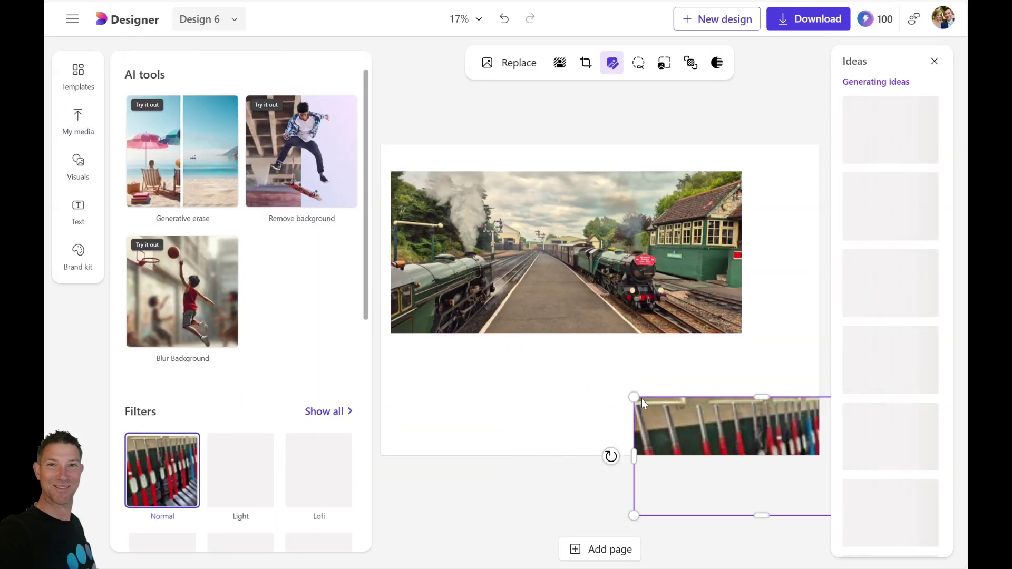
{"action": "left_click_drag", "start_coordinate": [675, 431], "coordinate": [431, 371]}
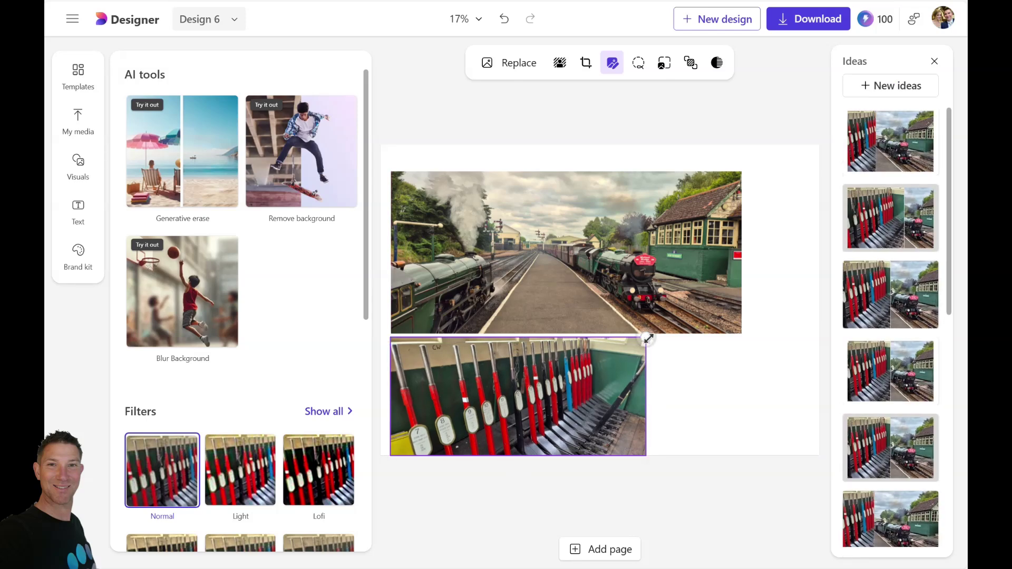
{"action": "left_click_drag", "start_coordinate": [648, 339], "coordinate": [595, 364]}
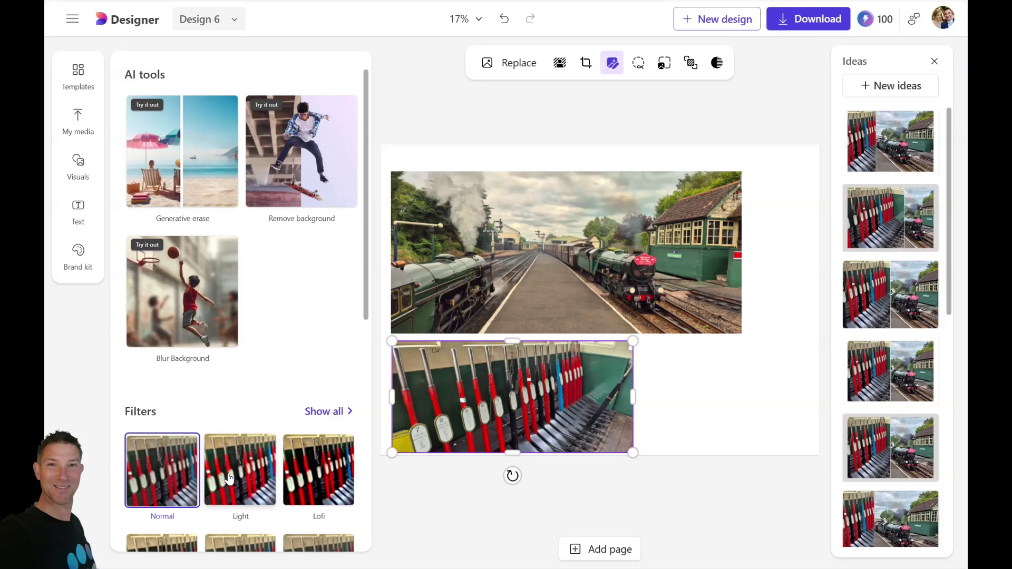
- Add the overhead platform photo beside the signal-lever photo at lower right
{"action": "left_click", "coordinate": [79, 132]}
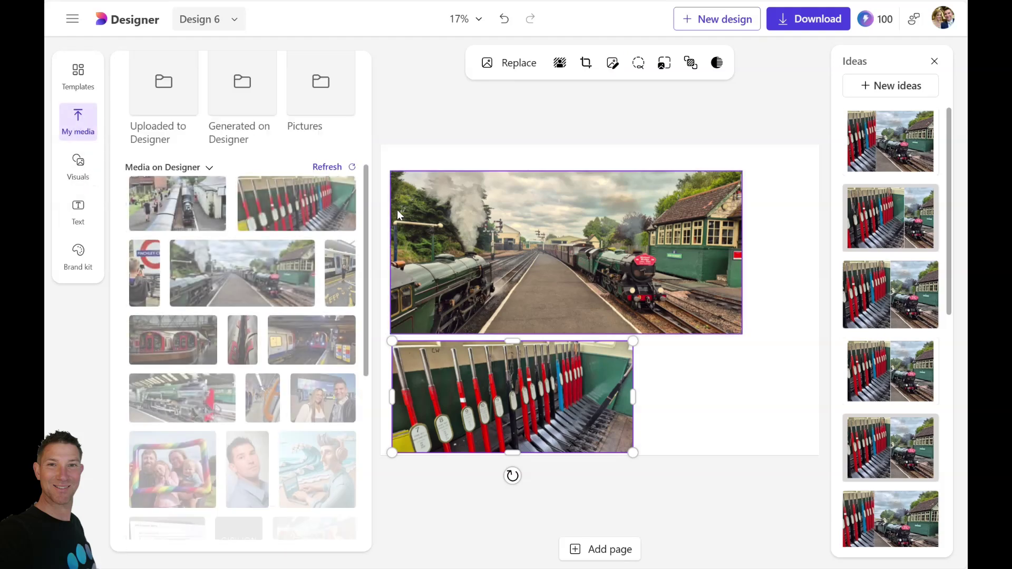
{"action": "scroll", "coordinate": [365, 284], "scroll_direction": "down", "scroll_amount": 1}
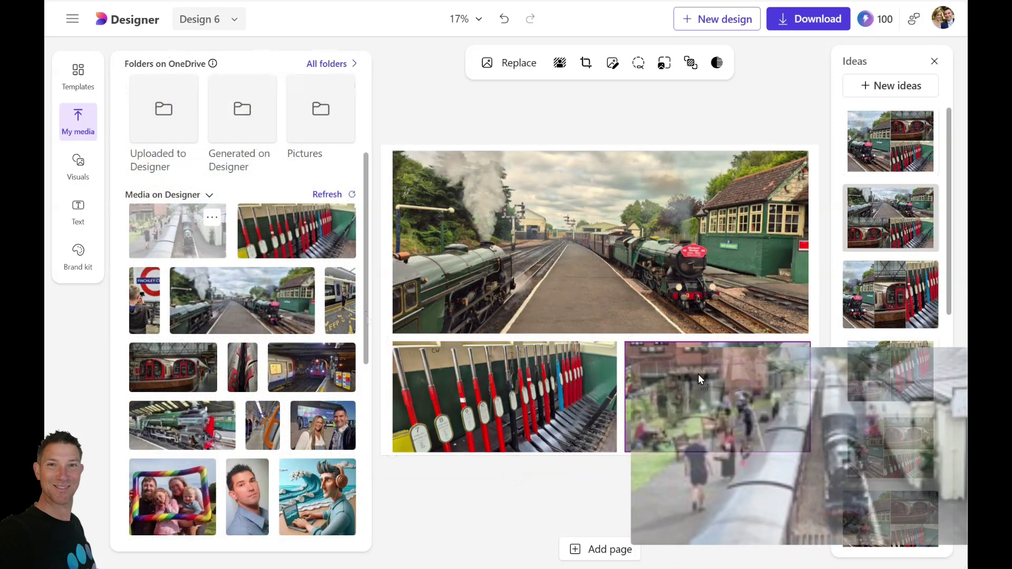
{"action": "left_click_drag", "start_coordinate": [697, 374], "coordinate": [698, 387]}
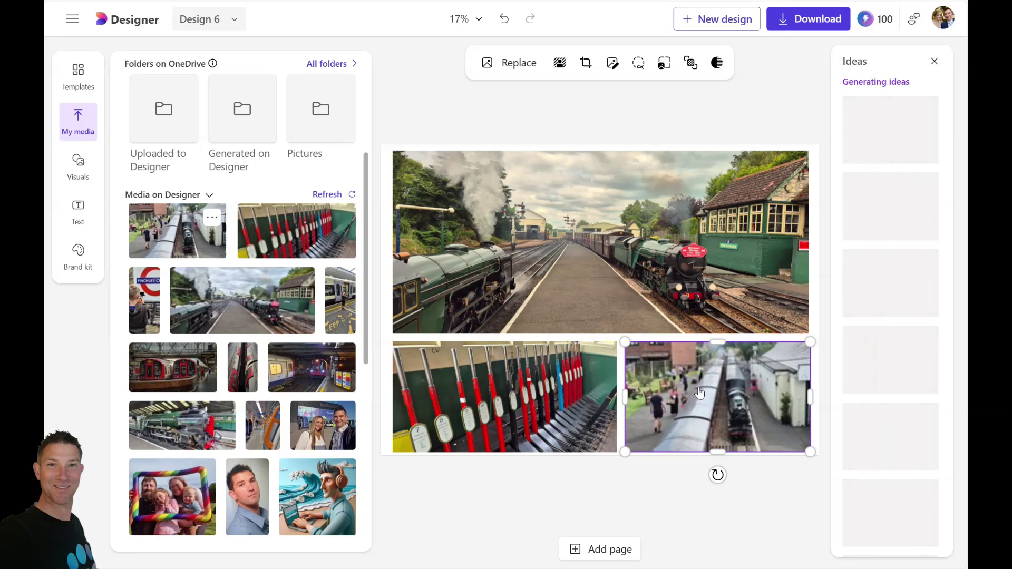
- Add a Coming Soon text style and retype it as 'NEW YOU TUBE VIDEO COMING SOON'
{"action": "left_click", "coordinate": [84, 213]}
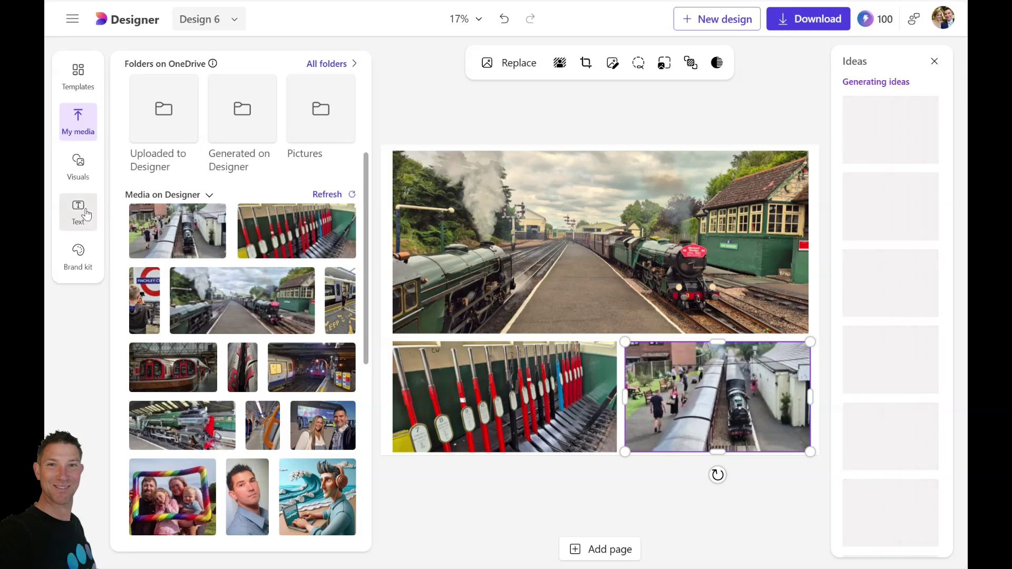
{"action": "left_click", "coordinate": [178, 240]}
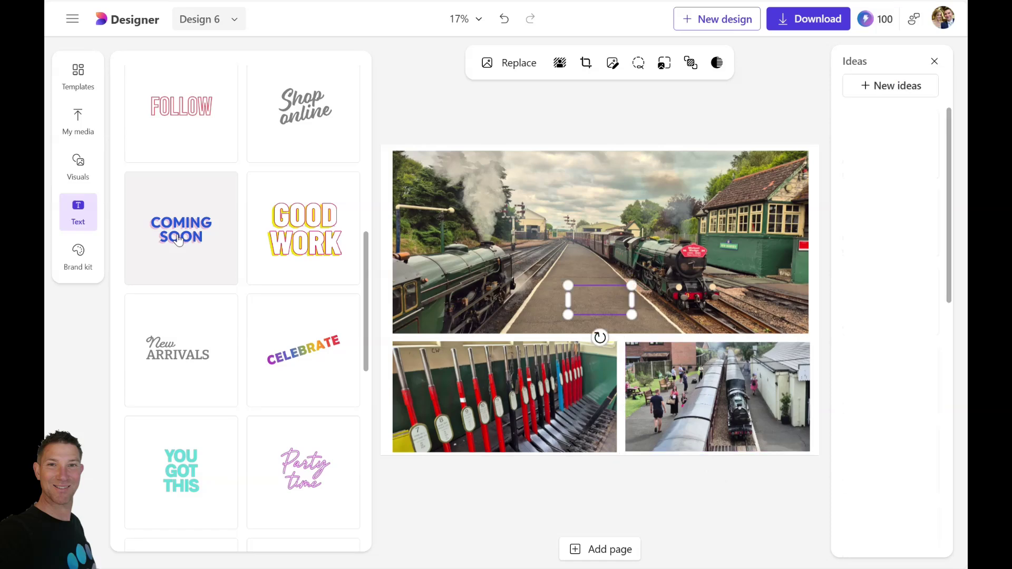
{"action": "double_click", "coordinate": [605, 293]}
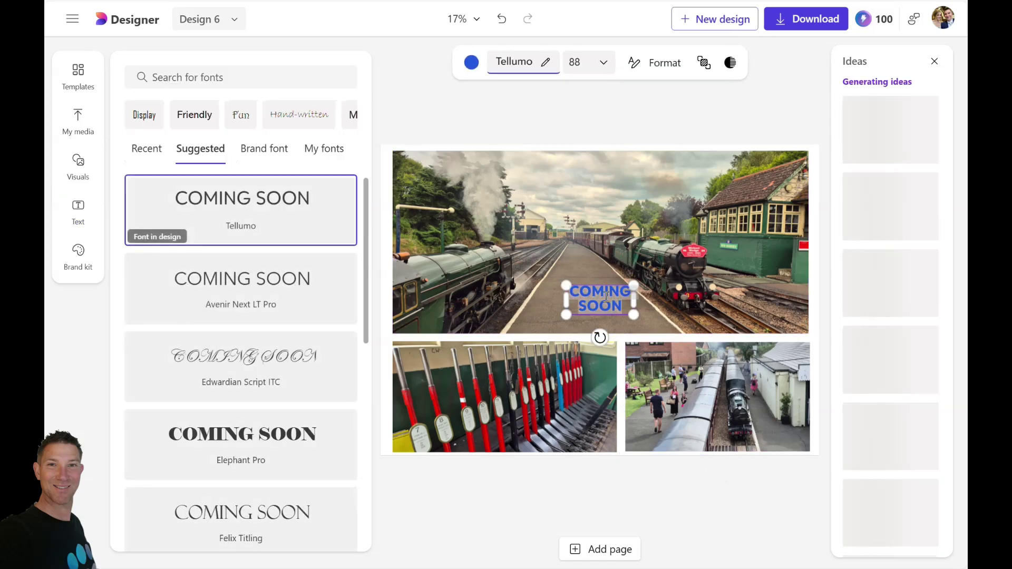
{"action": "type", "text": "New"}
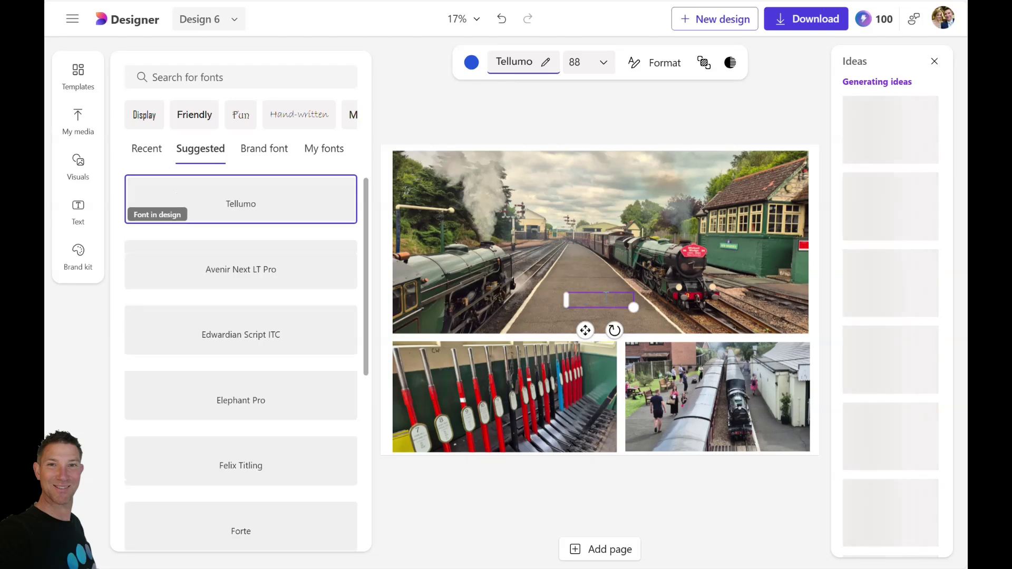
{"action": "type", "text": " YOU"}
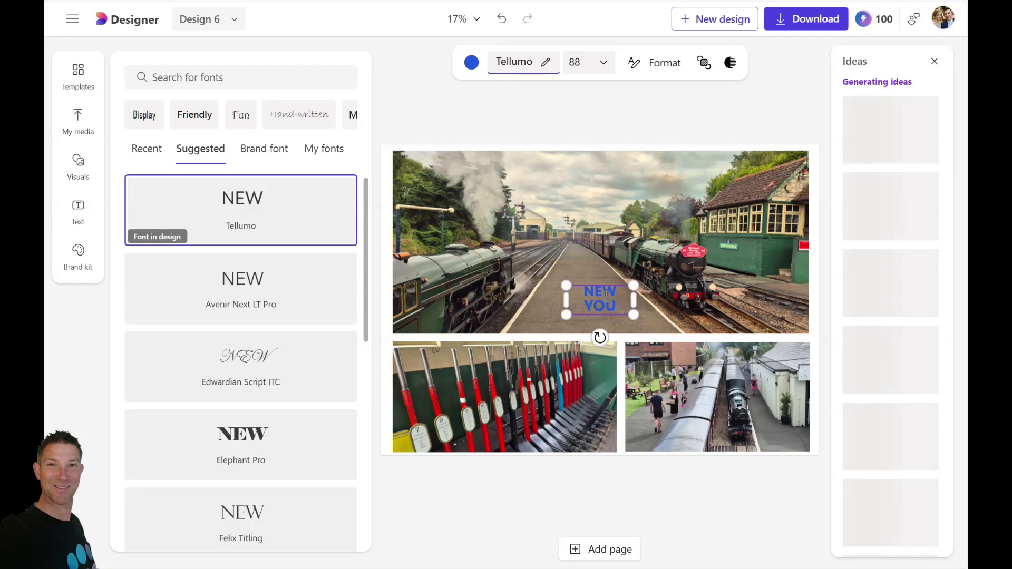
{"action": "type", "text": " TUBV"}
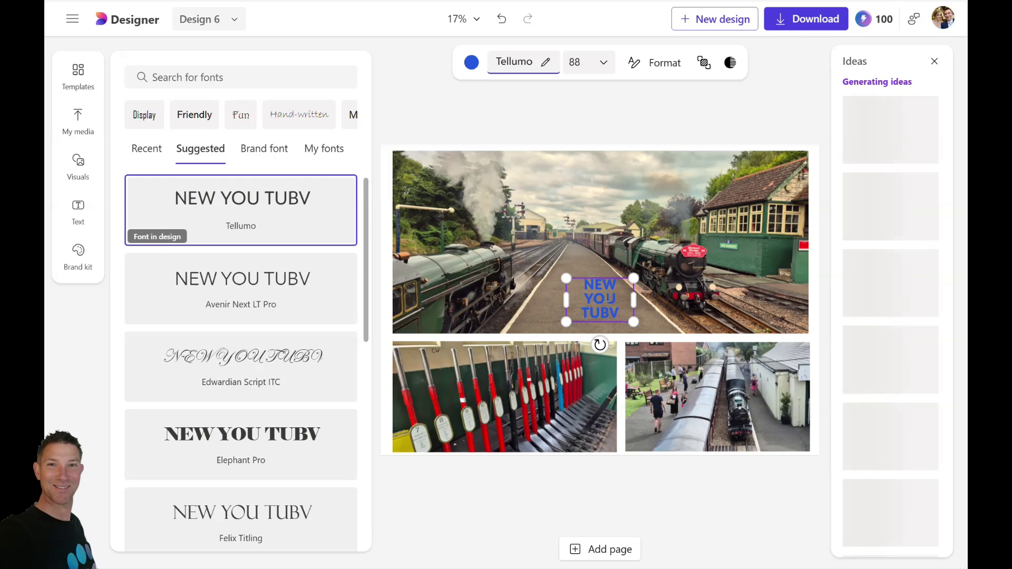
{"action": "key", "text": "BackSpace"}
{"action": "type", "text": "E VIDE"}
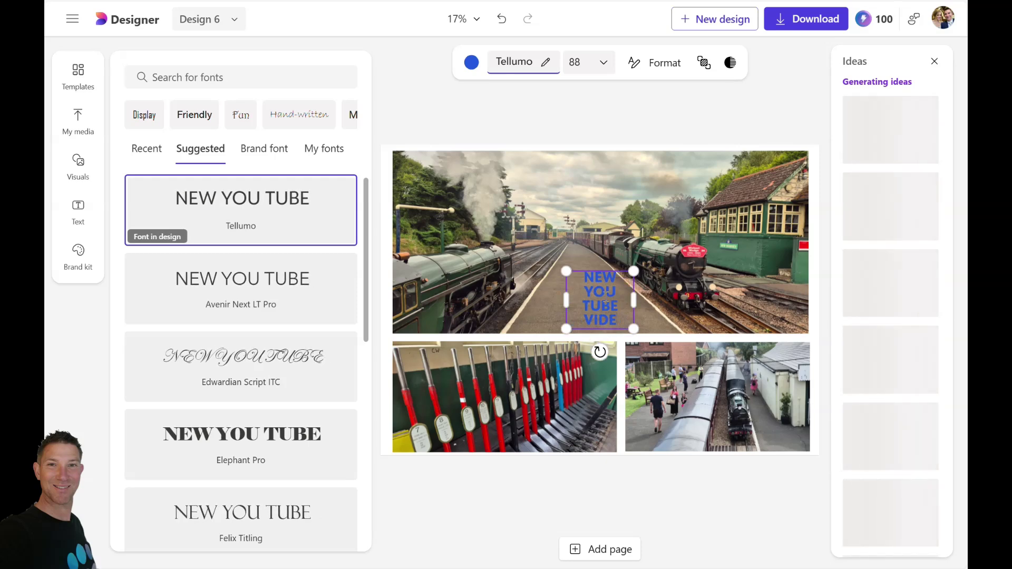
{"action": "type", "text": "O COMING SOON"}
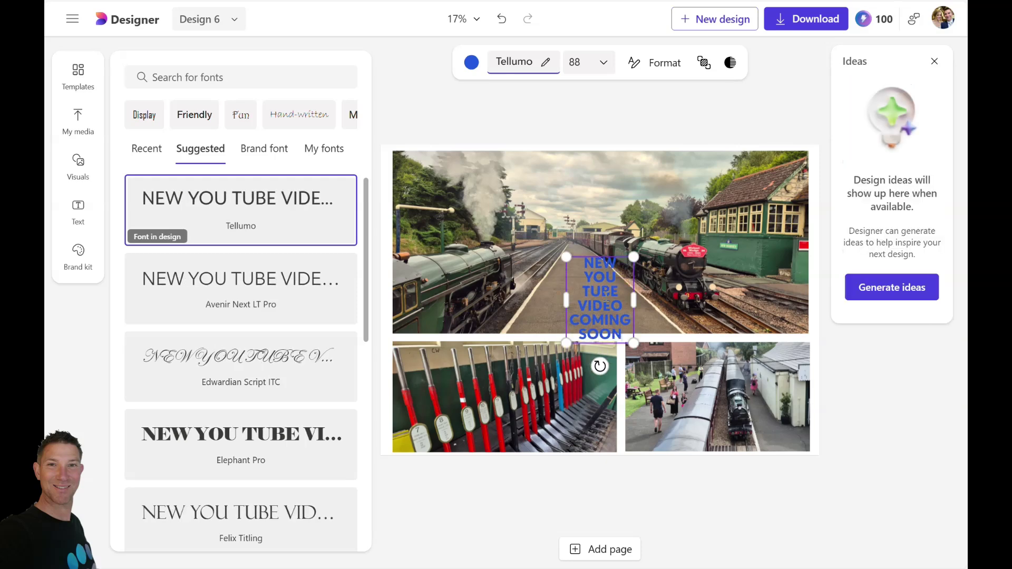
- Widen the heading box to two lines and move it near the top of the train photo
{"action": "left_click_drag", "start_coordinate": [632, 300], "coordinate": [731, 293]}
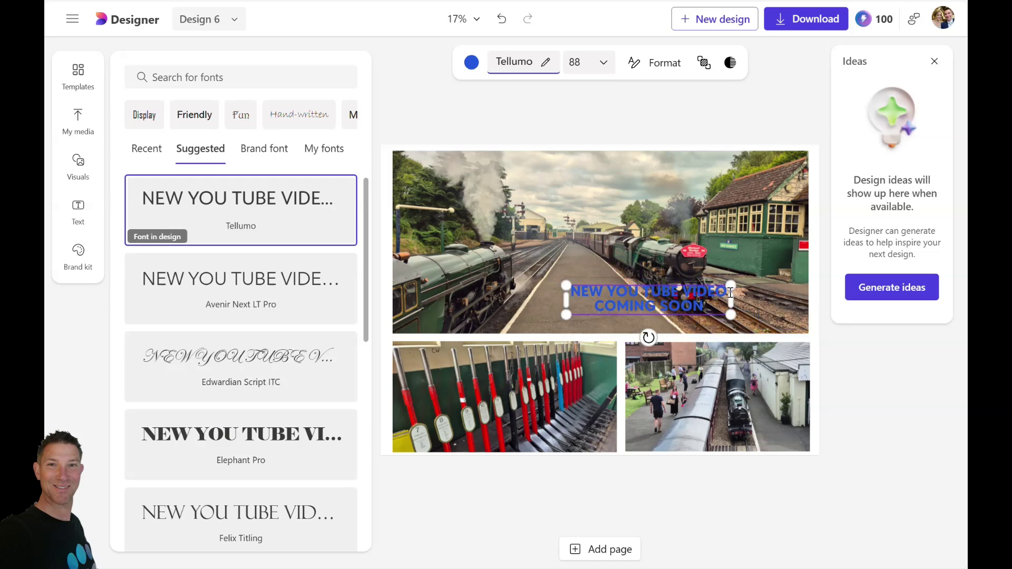
{"action": "left_click_drag", "start_coordinate": [567, 300], "coordinate": [449, 260]}
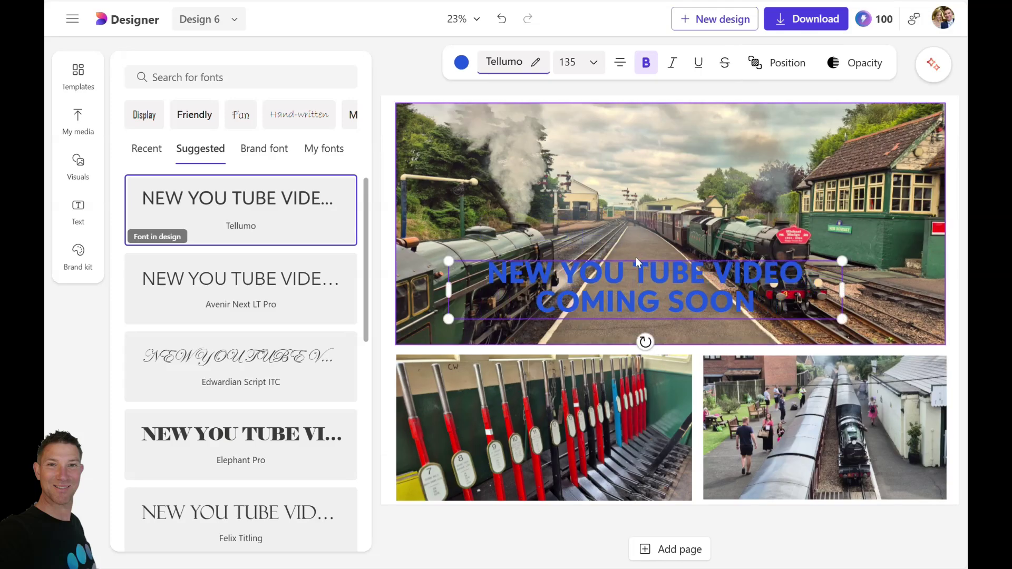
{"action": "left_click_drag", "start_coordinate": [638, 261], "coordinate": [646, 142]}
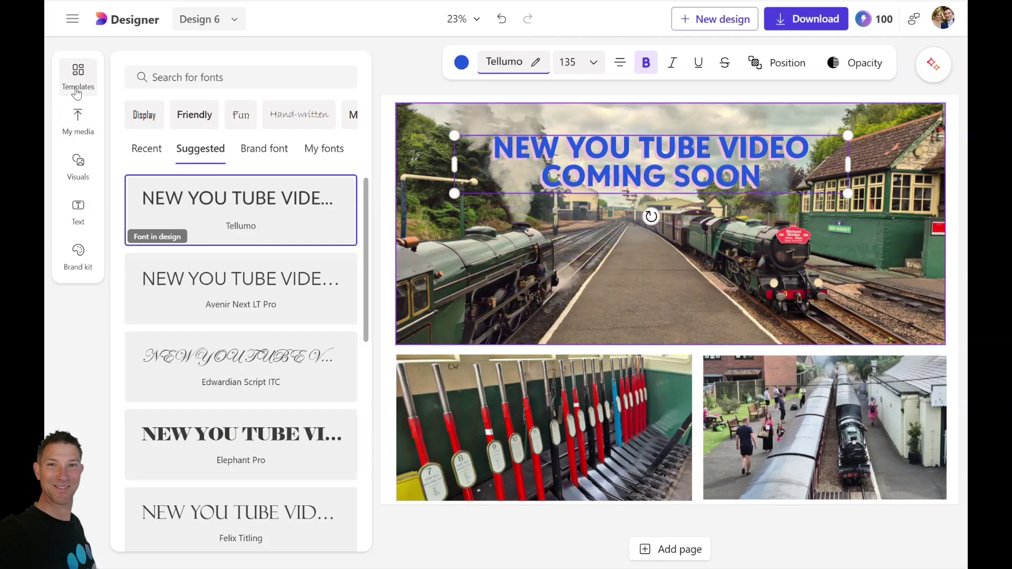
- Browse the OneDrive Pictures folder from the uploaded photos library
{"action": "left_click", "coordinate": [79, 126]}
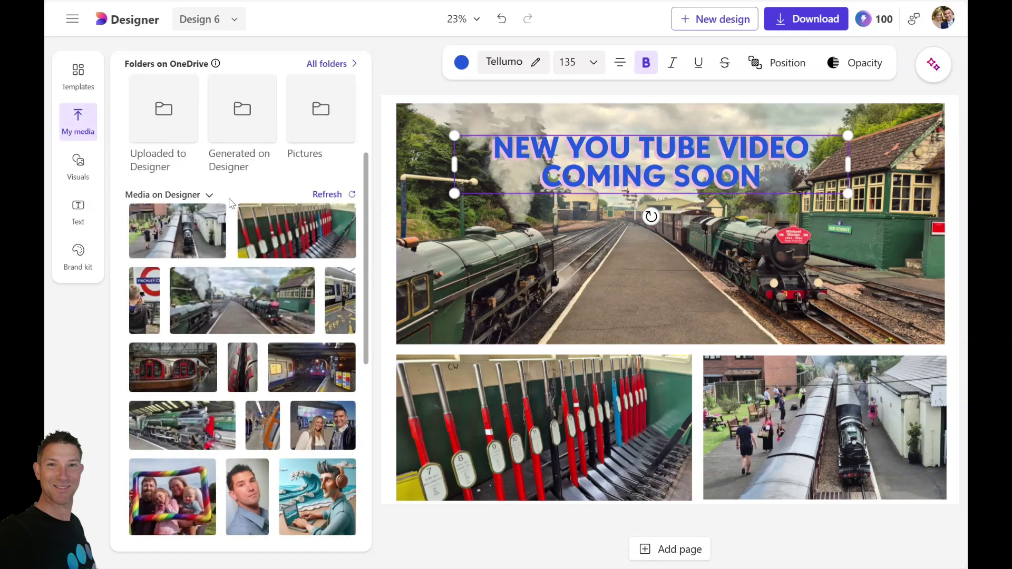
{"action": "left_click", "coordinate": [333, 64]}
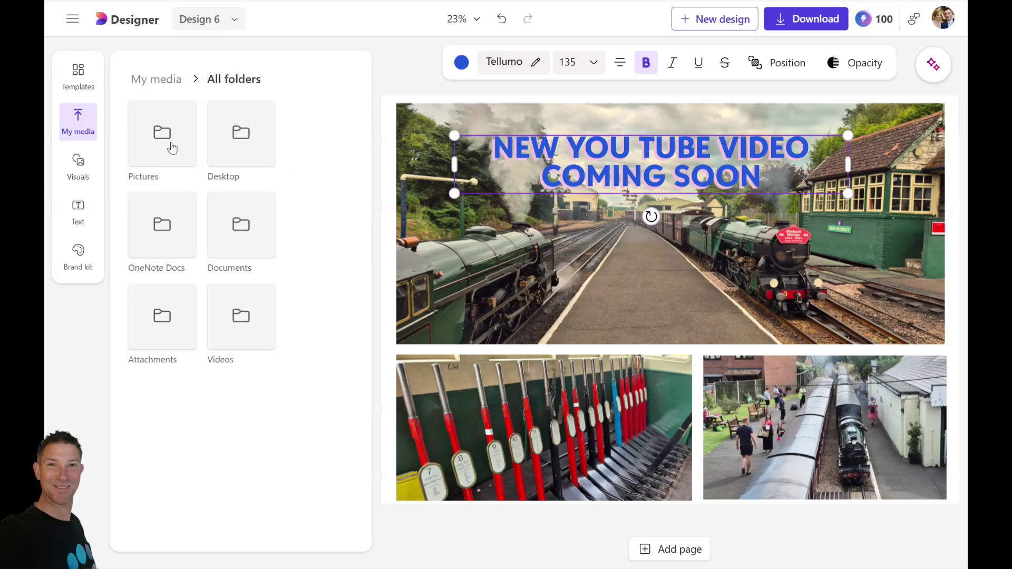
{"action": "left_click", "coordinate": [182, 206]}
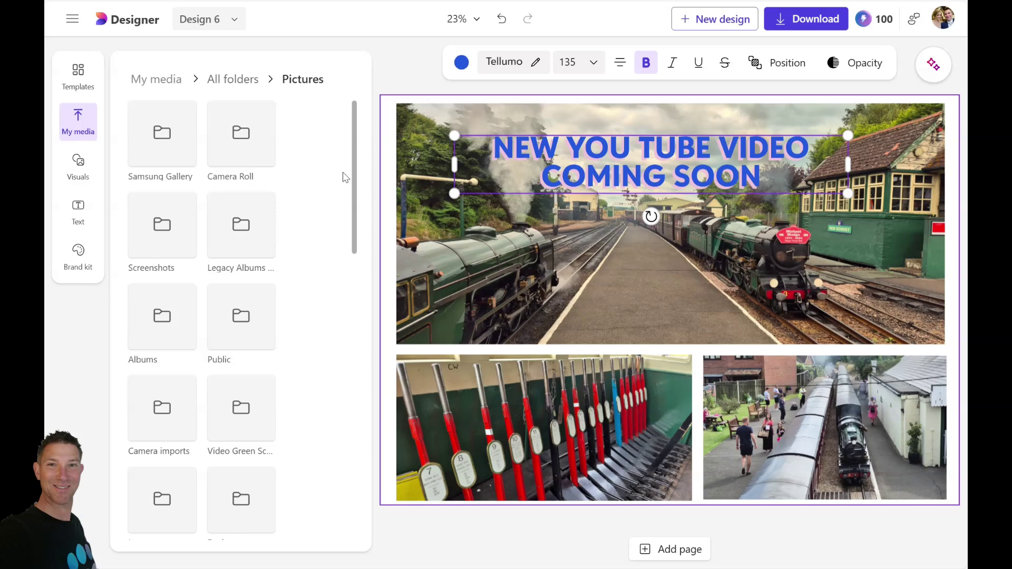
{"action": "left_click_drag", "start_coordinate": [357, 193], "coordinate": [402, 493]}
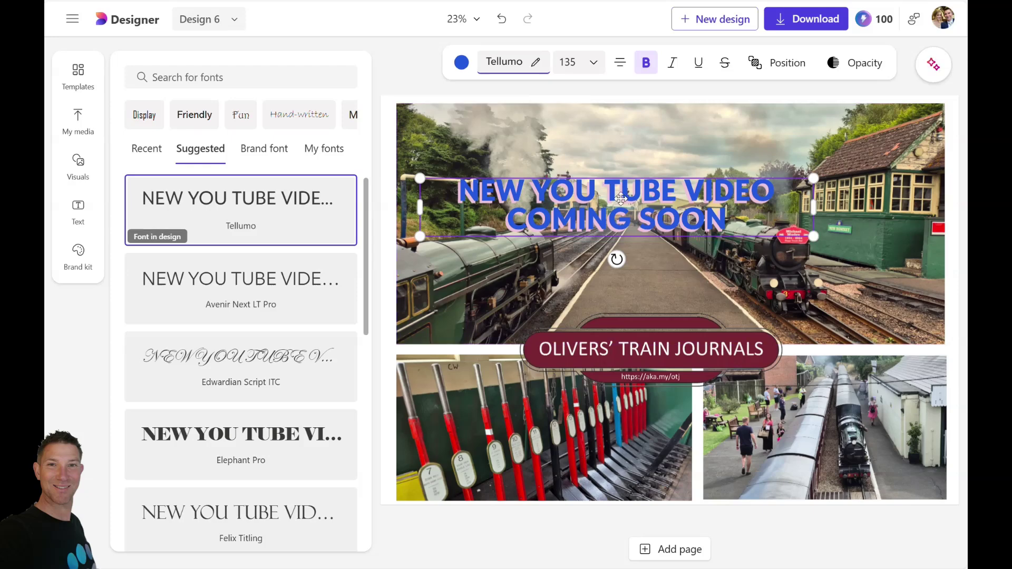
- Move the OLIVERS' TRAIN JOURNALS logo banner onto the top photo and rearrange the headline
{"action": "left_click_drag", "start_coordinate": [630, 272], "coordinate": [642, 430]}
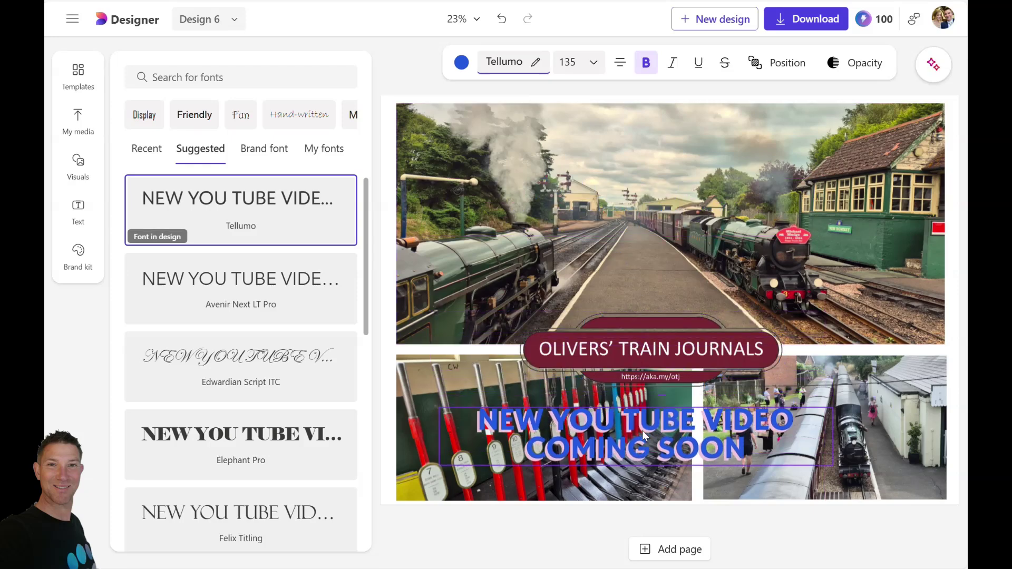
{"action": "left_click", "coordinate": [652, 351]}
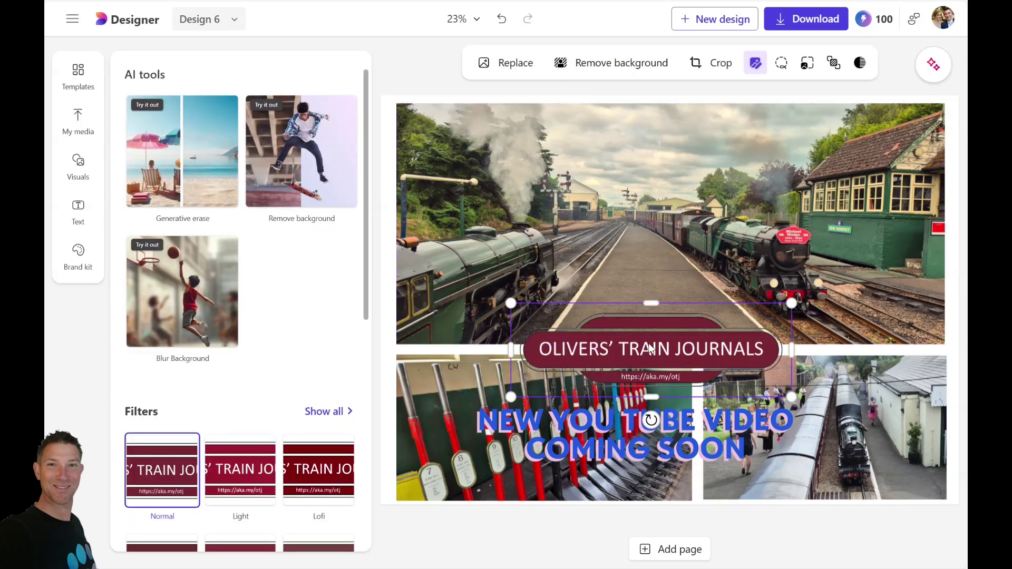
{"action": "left_click_drag", "start_coordinate": [662, 327], "coordinate": [661, 133]}
{"action": "left_click", "coordinate": [656, 382]}
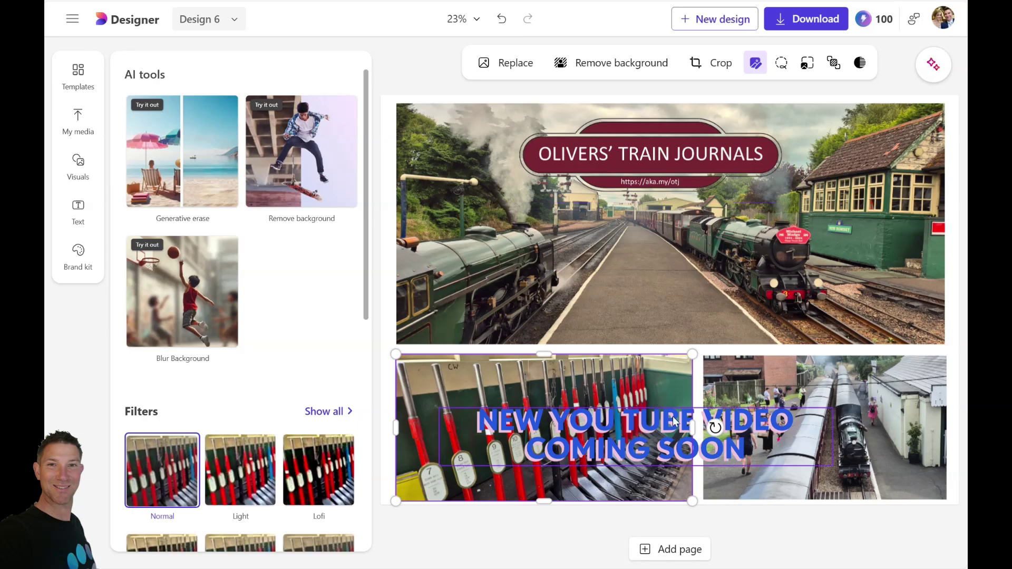
{"action": "left_click_drag", "start_coordinate": [666, 401], "coordinate": [679, 293]}
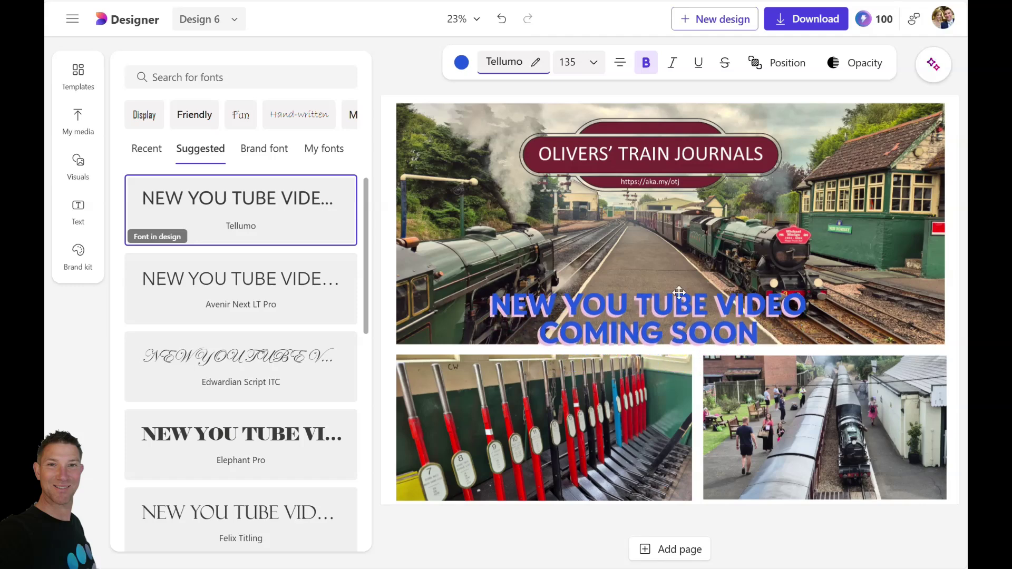
- Paste the Romney, Hythe & Dymchurch Railway logo and place it mid-banner
{"action": "left_click", "coordinate": [102, 194]}
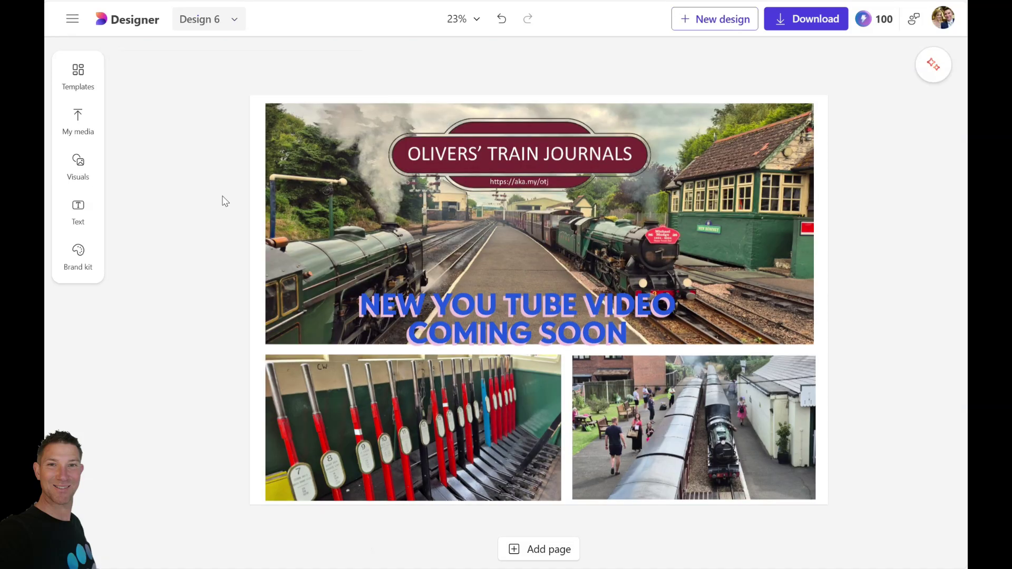
{"action": "key", "text": "ctrl+v"}
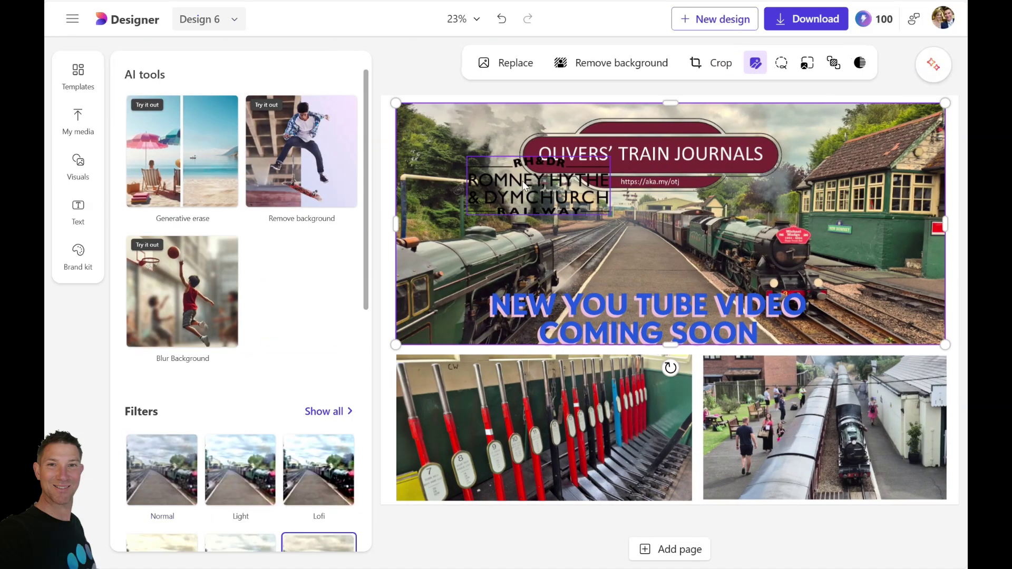
{"action": "left_click_drag", "start_coordinate": [566, 264], "coordinate": [634, 240]}
{"action": "left_click_drag", "start_coordinate": [366, 313], "coordinate": [389, 511]}
- Tint the logo maroon with Auto adjust, Contrast 100, Temperature -100 and the Light filter
{"action": "left_click", "coordinate": [230, 322]}
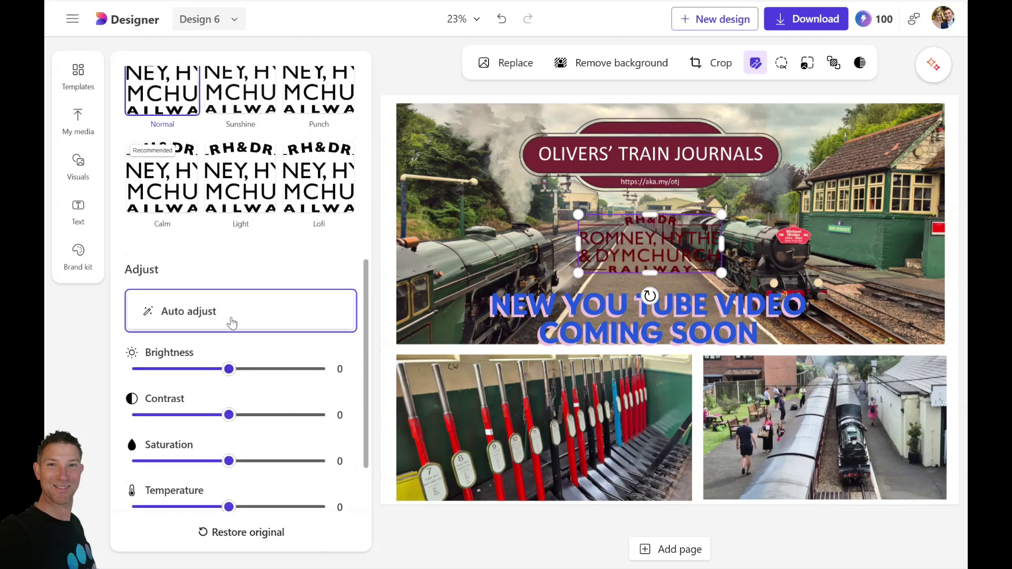
{"action": "left_click_drag", "start_coordinate": [229, 415], "coordinate": [349, 416]}
{"action": "left_click_drag", "start_coordinate": [229, 507], "coordinate": [118, 518]}
{"action": "left_click_drag", "start_coordinate": [367, 294], "coordinate": [372, 237]}
{"action": "left_click", "coordinate": [257, 296]}
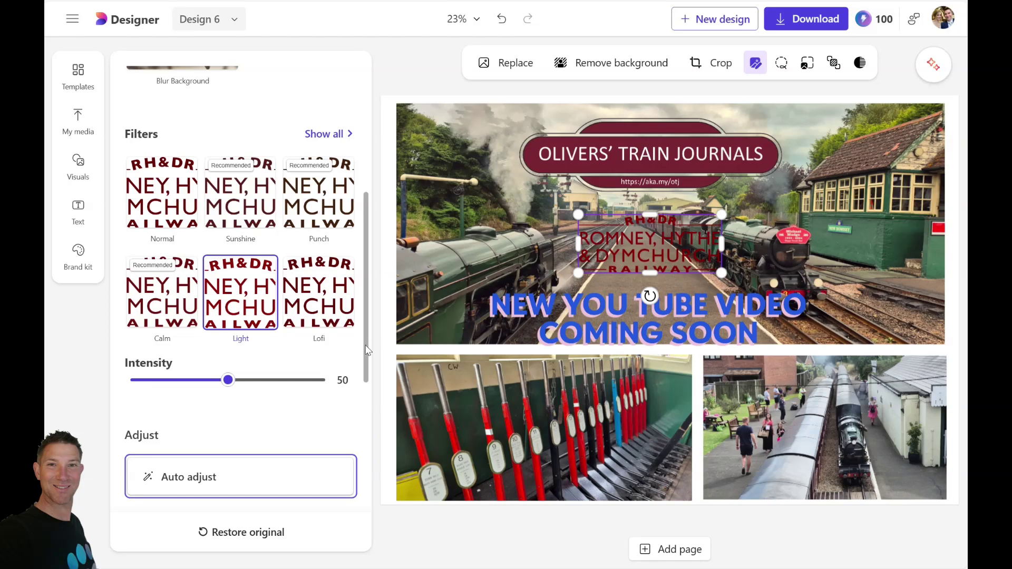
{"action": "left_click_drag", "start_coordinate": [367, 345], "coordinate": [379, 190]}
{"action": "left_click", "coordinate": [78, 166]}
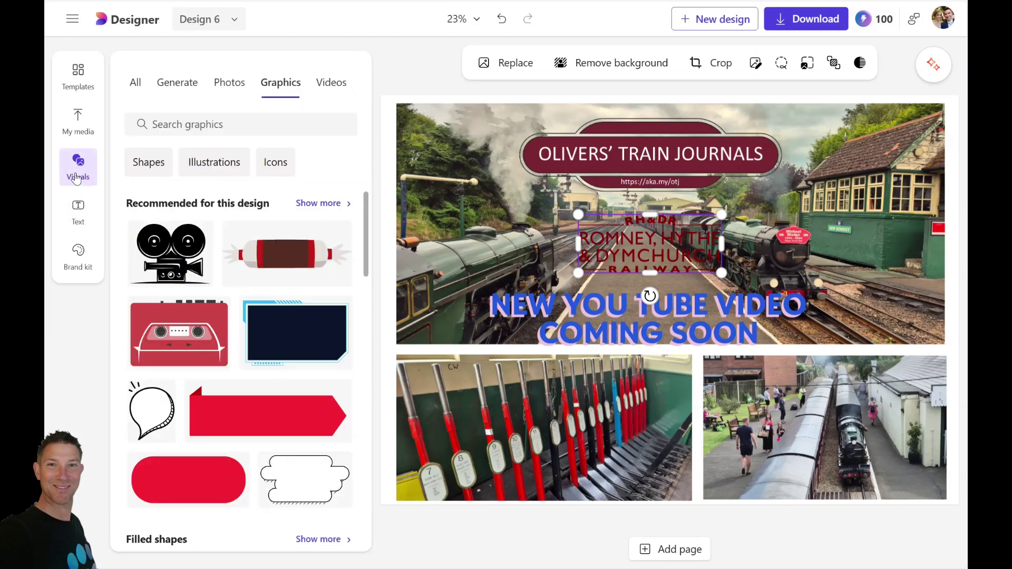
- Search graphics for 'steam' and add the white cloud graphic
{"action": "left_click_drag", "start_coordinate": [367, 228], "coordinate": [371, 278]}
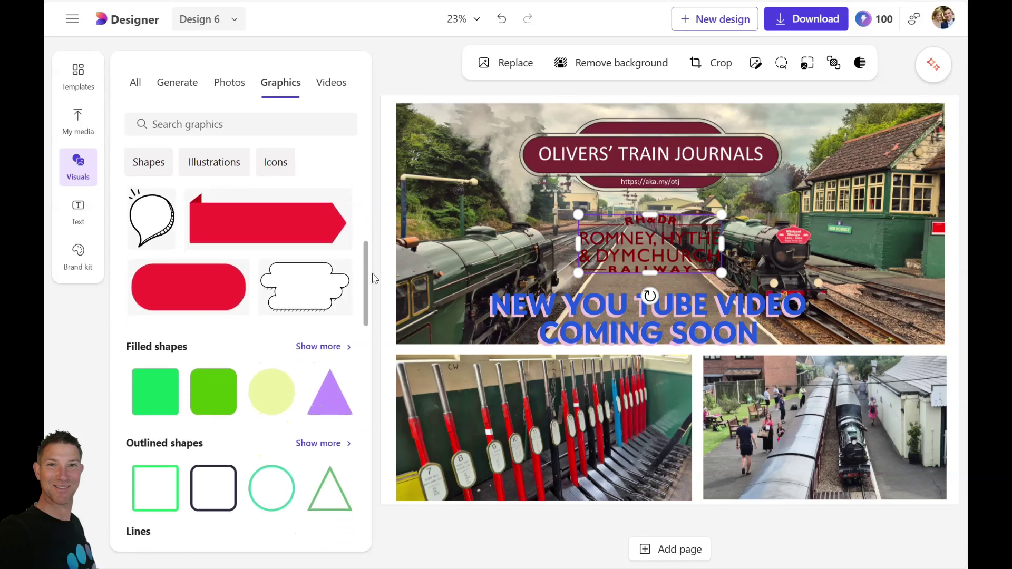
{"action": "left_click", "coordinate": [197, 122]}
{"action": "type", "text": "steam"}
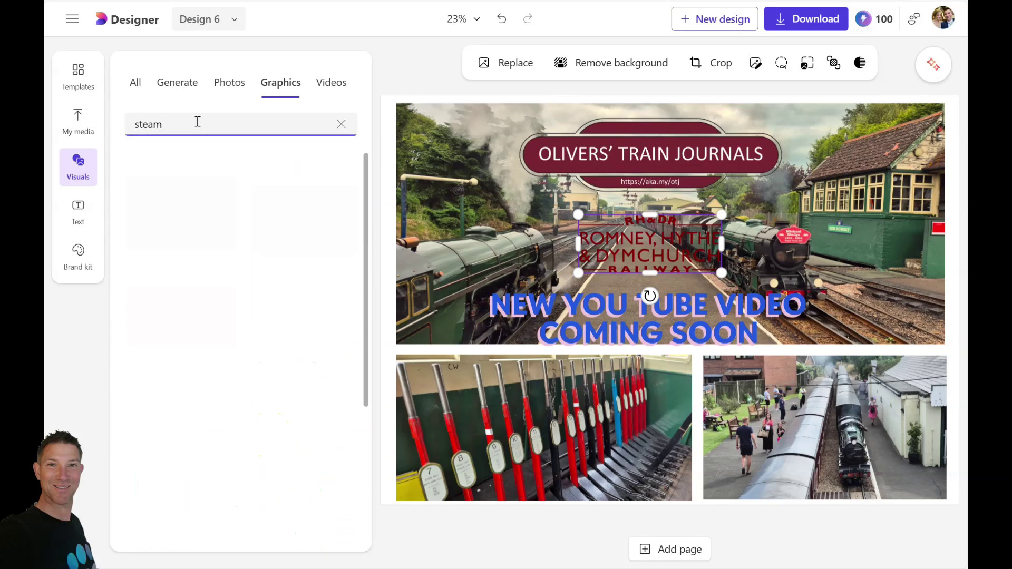
{"action": "scroll", "coordinate": [365, 276], "scroll_direction": "down", "scroll_amount": 2}
{"action": "left_click", "coordinate": [262, 230]}
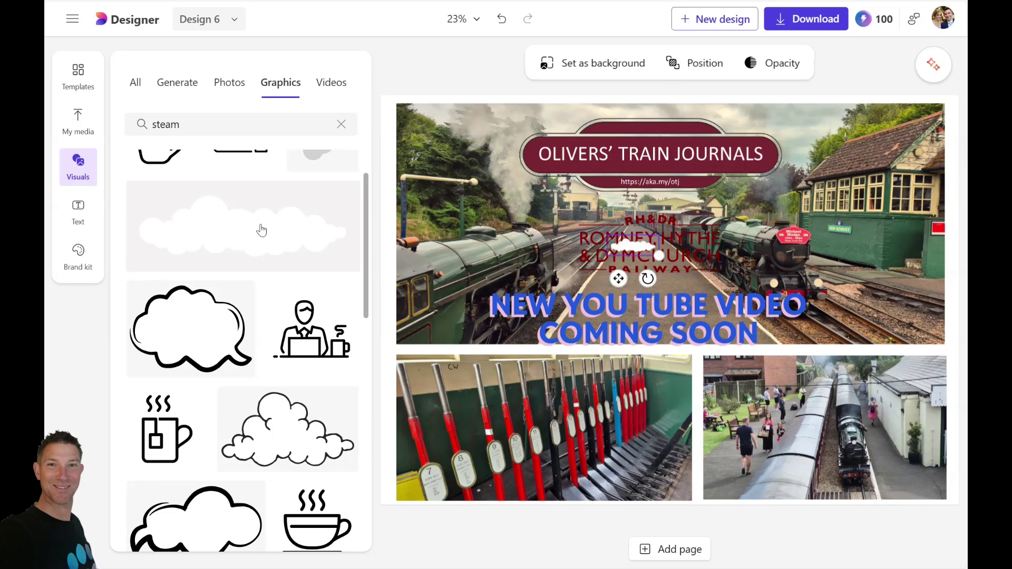
- Enlarge the cloud to about 1722 × 667, centre it under the logo, and send it backward
{"action": "left_click_drag", "start_coordinate": [659, 256], "coordinate": [861, 333]}
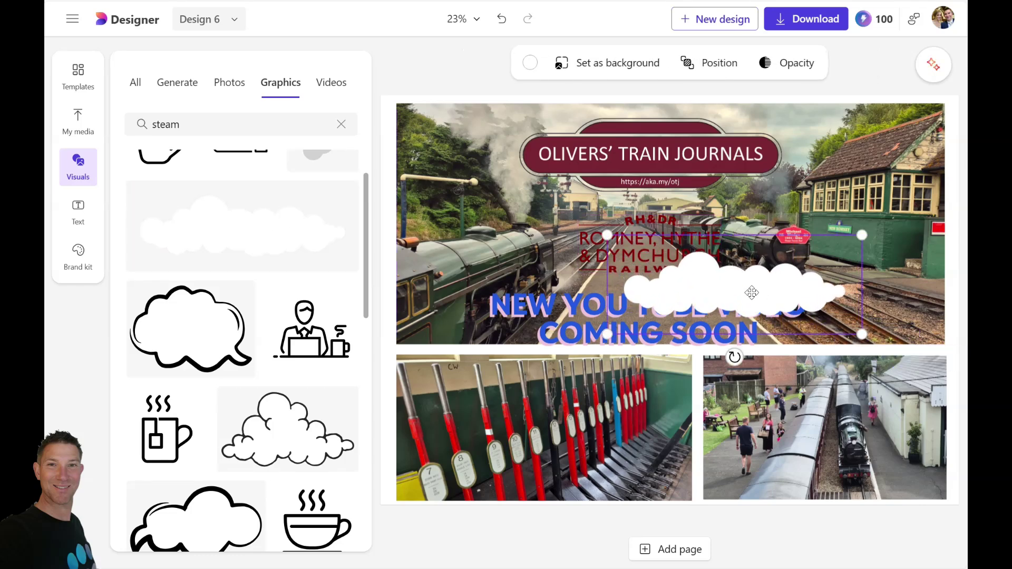
{"action": "left_click_drag", "start_coordinate": [751, 292], "coordinate": [674, 244]}
{"action": "left_click_drag", "start_coordinate": [786, 290], "coordinate": [840, 316]}
{"action": "left_click_drag", "start_coordinate": [696, 263], "coordinate": [707, 247]}
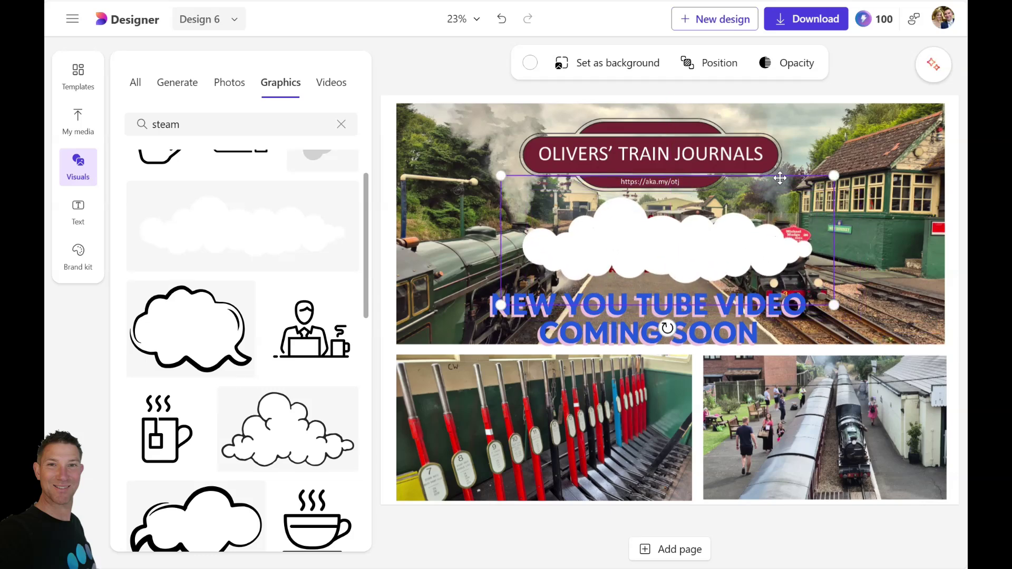
{"action": "left_click", "coordinate": [708, 63]}
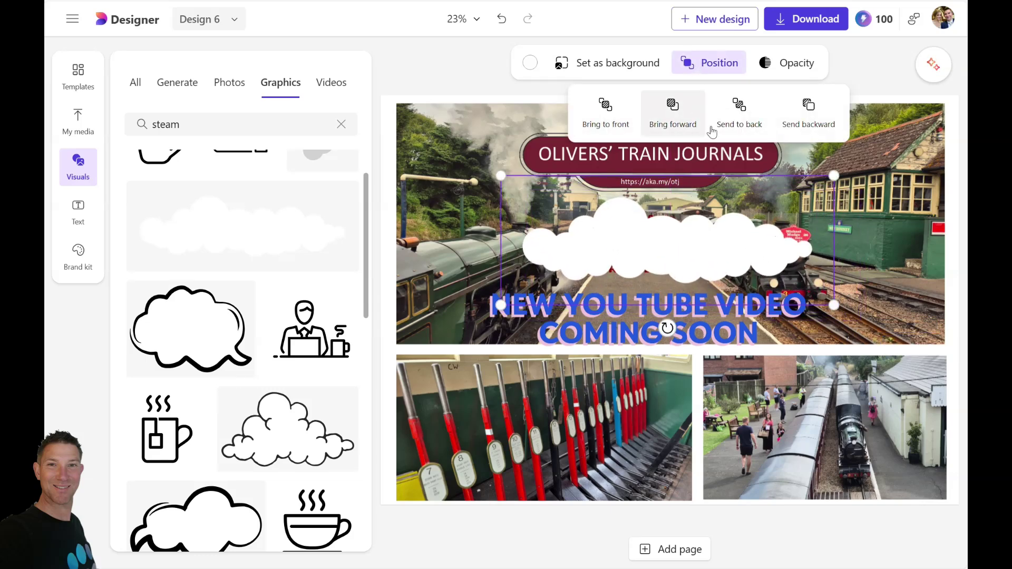
{"action": "left_click", "coordinate": [809, 124]}
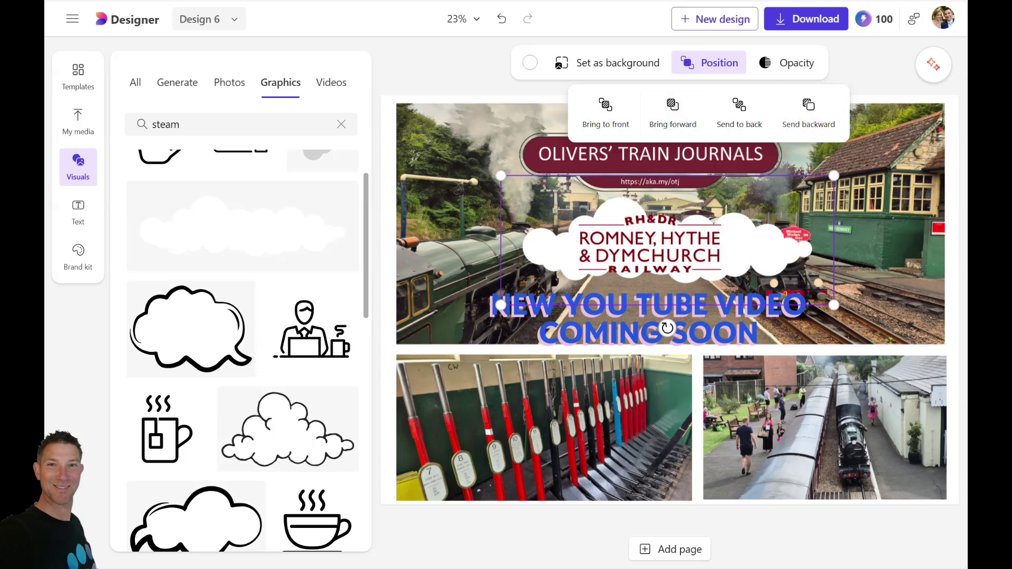
- Clear the graphics search and select the lower-right platform photo
{"action": "left_click", "coordinate": [872, 64]}
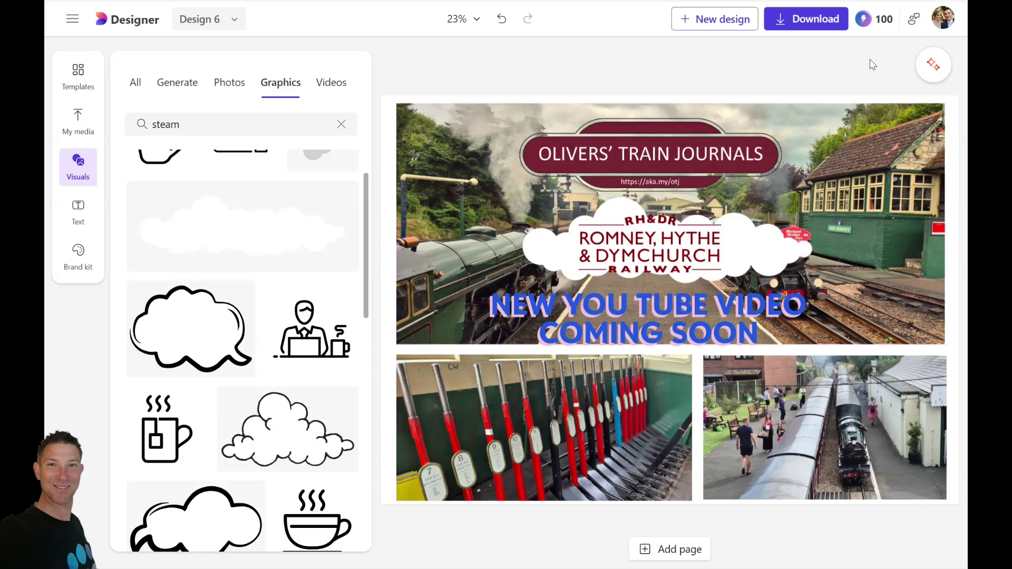
{"action": "left_click", "coordinate": [341, 123]}
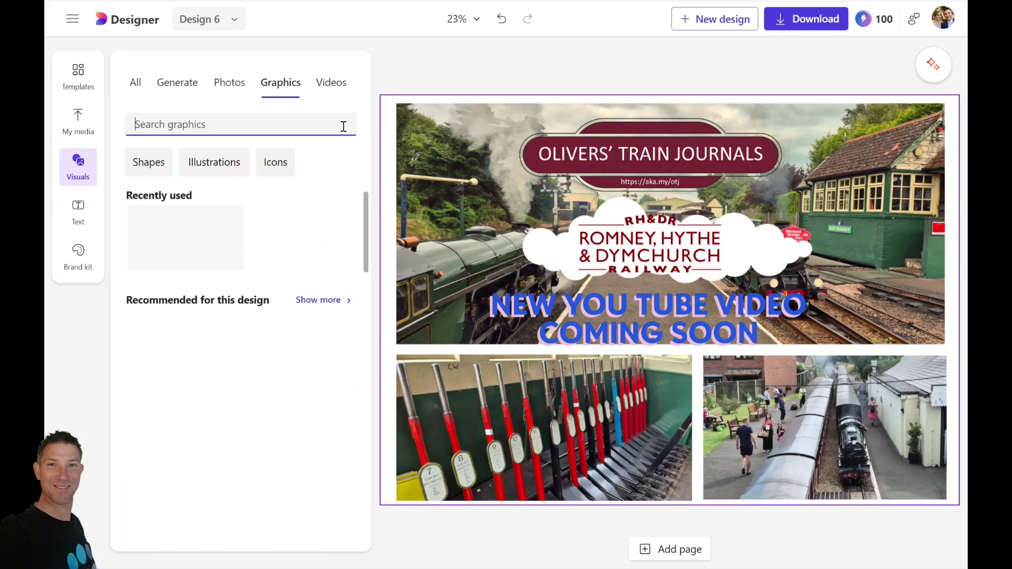
{"action": "left_click", "coordinate": [441, 434]}
{"action": "scroll", "coordinate": [365, 235], "scroll_direction": "down", "scroll_amount": 1}
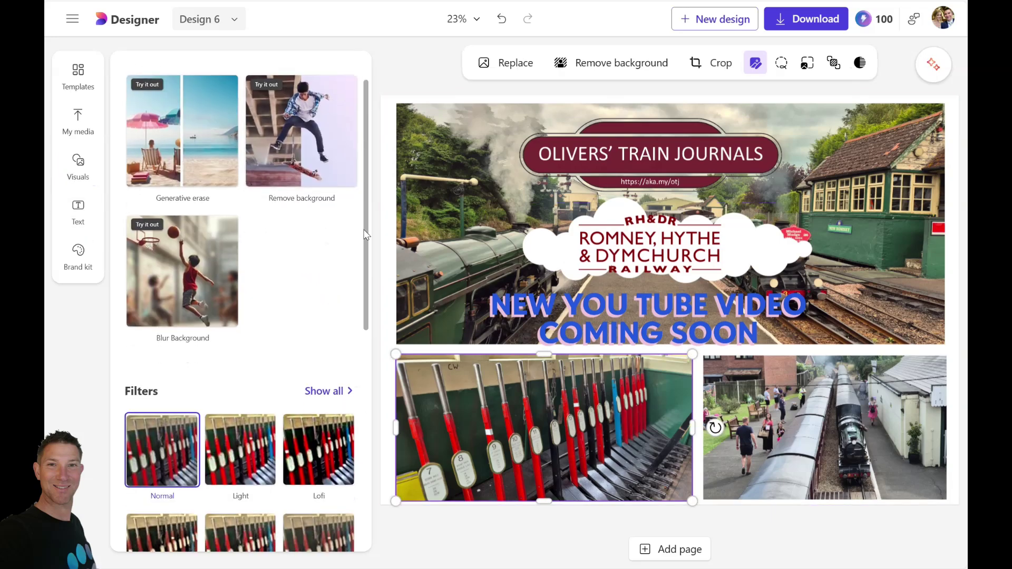
{"action": "left_click", "coordinate": [803, 434]}
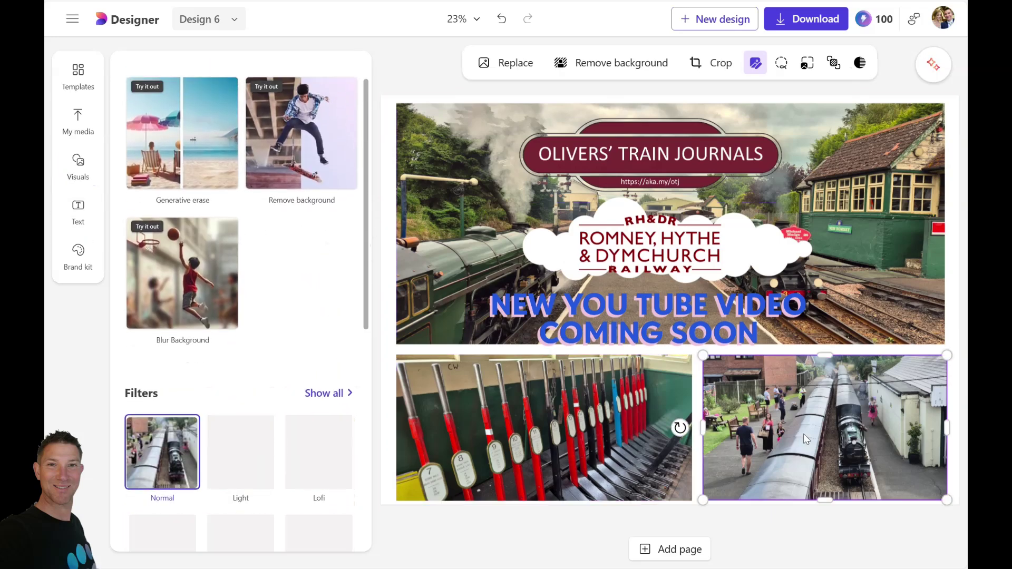
- Generative-erase the man and woman walking on the platform
{"action": "left_click", "coordinate": [178, 153]}
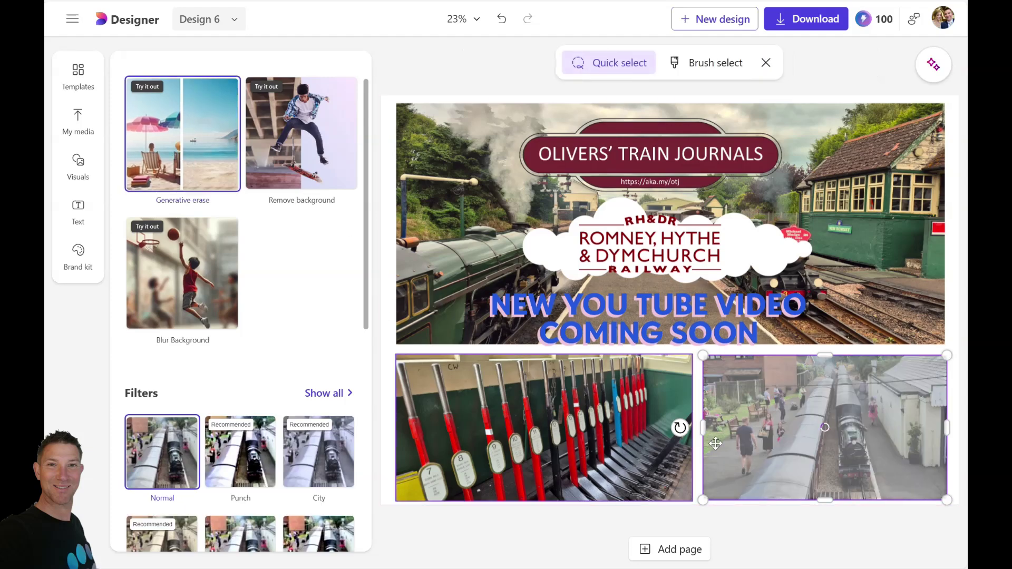
{"action": "left_click", "coordinate": [749, 443]}
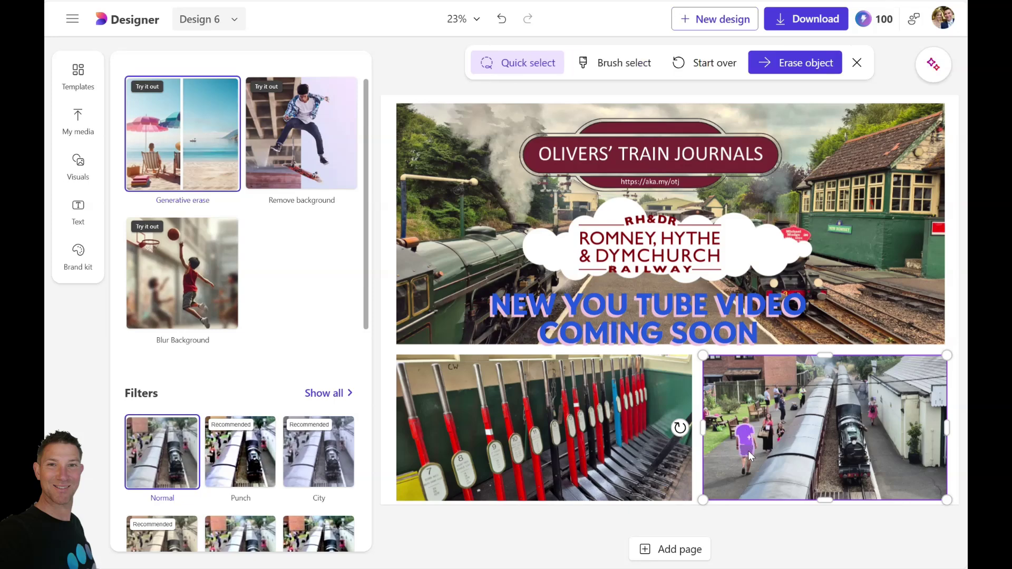
{"action": "left_click", "coordinate": [769, 433]}
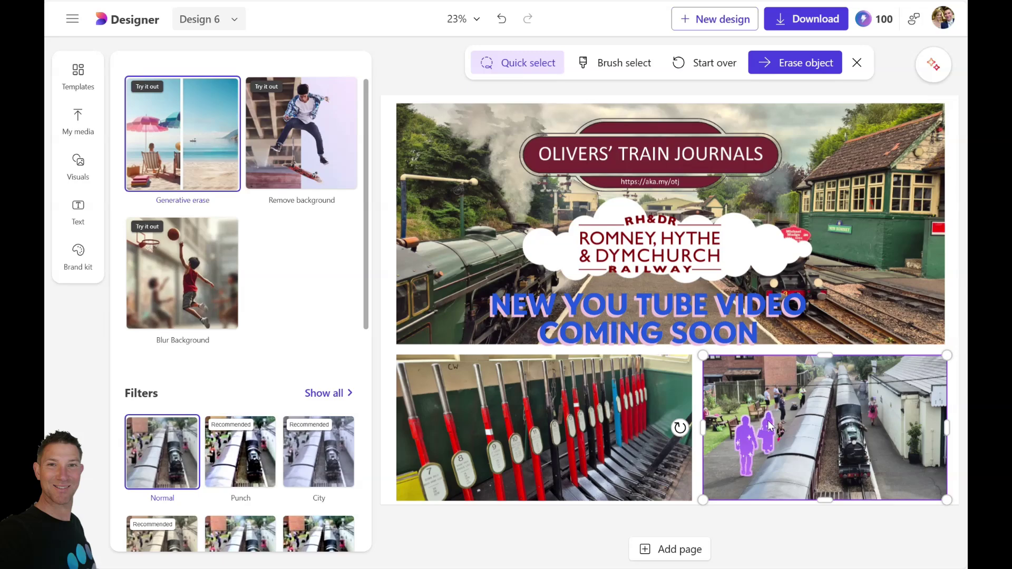
{"action": "left_click", "coordinate": [787, 64]}
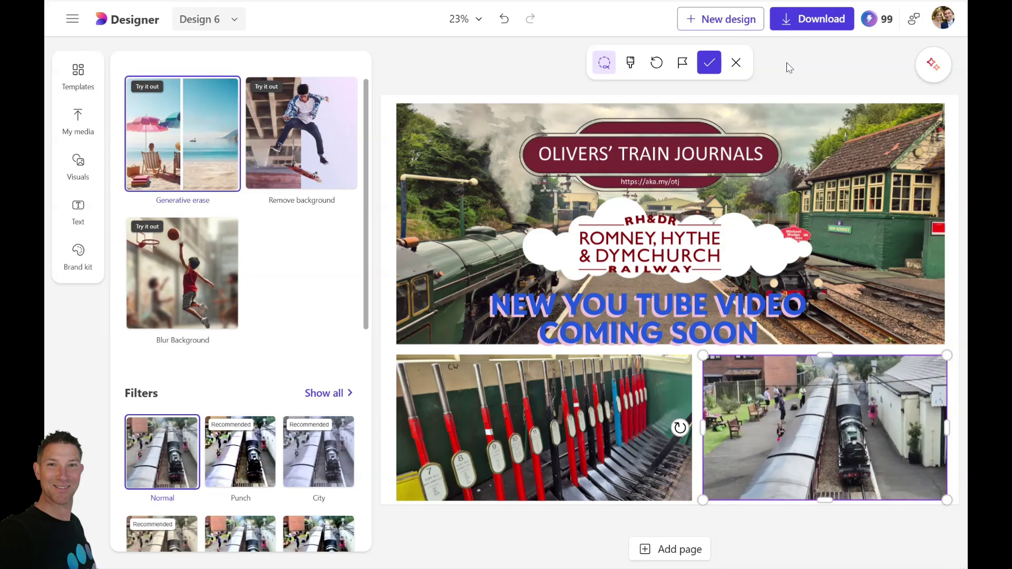
- Accept the erased platform photo with the Looks good check mark
{"action": "left_click", "coordinate": [709, 63]}
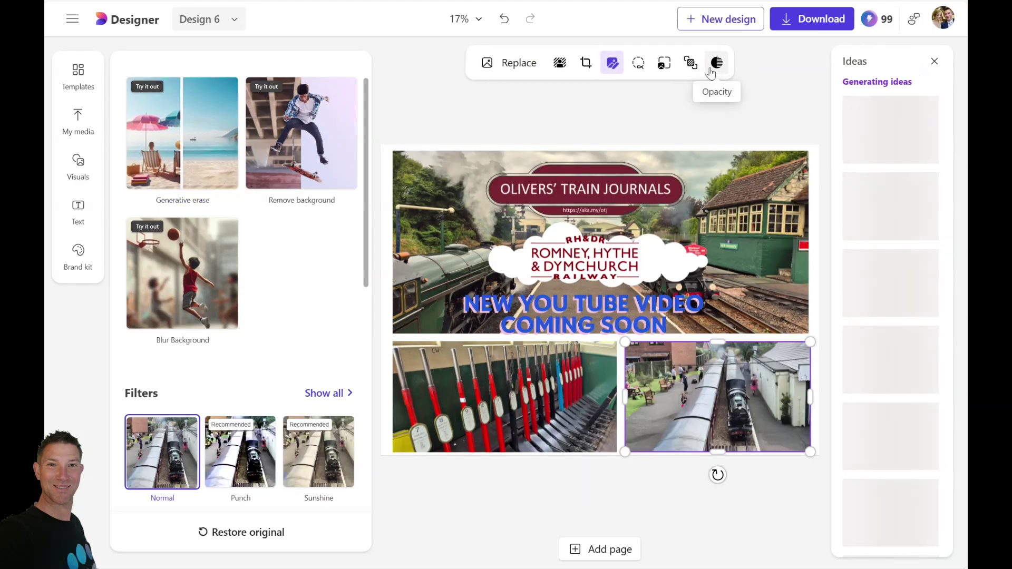